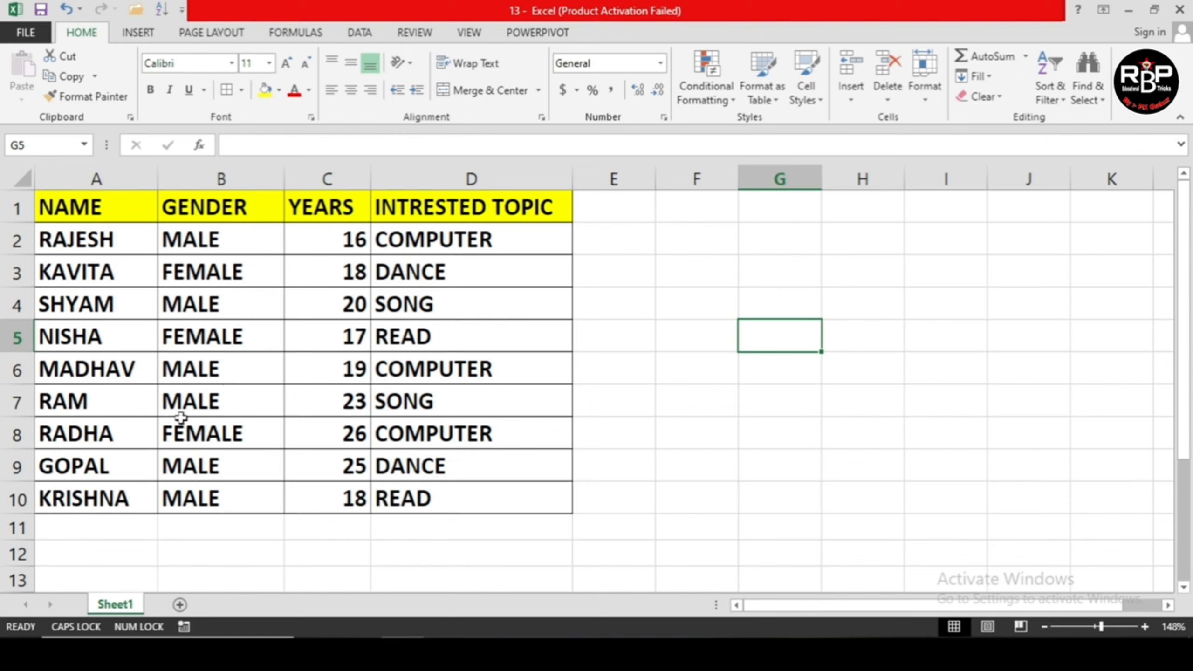
# Step: Enter a VLOOKUP in G7 using the name from A7 as quoted lowercase text, table A2:D10, column index 4 and range lookup FALSE
pyautogui.click(762, 402)
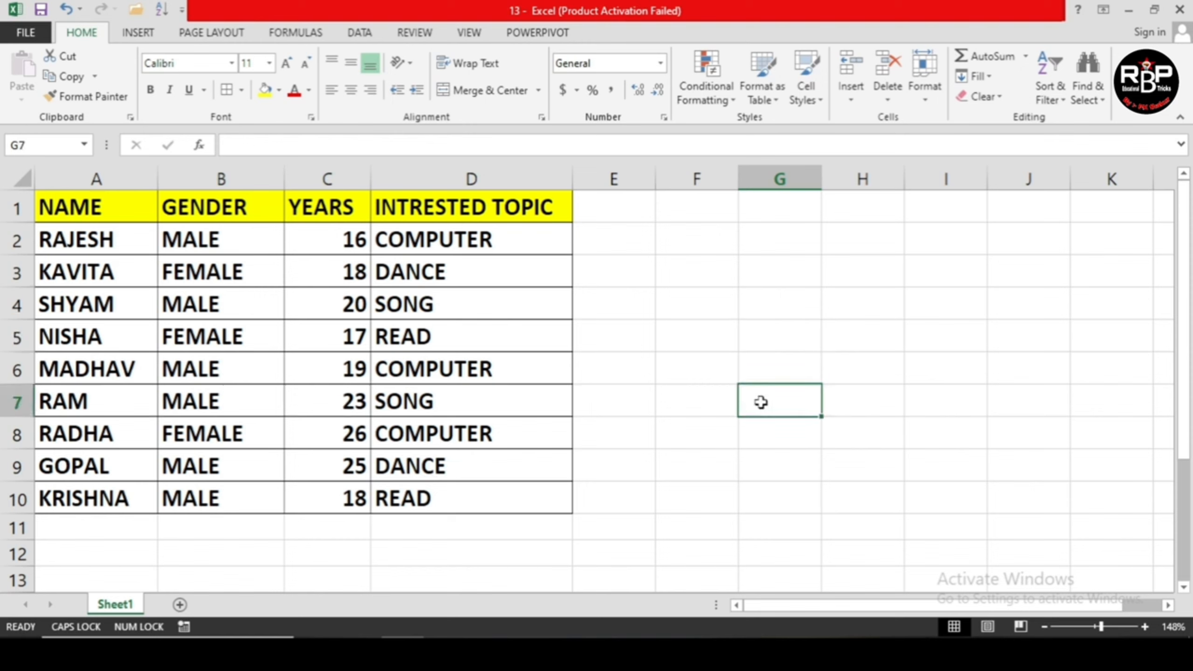
pyautogui.write('=')
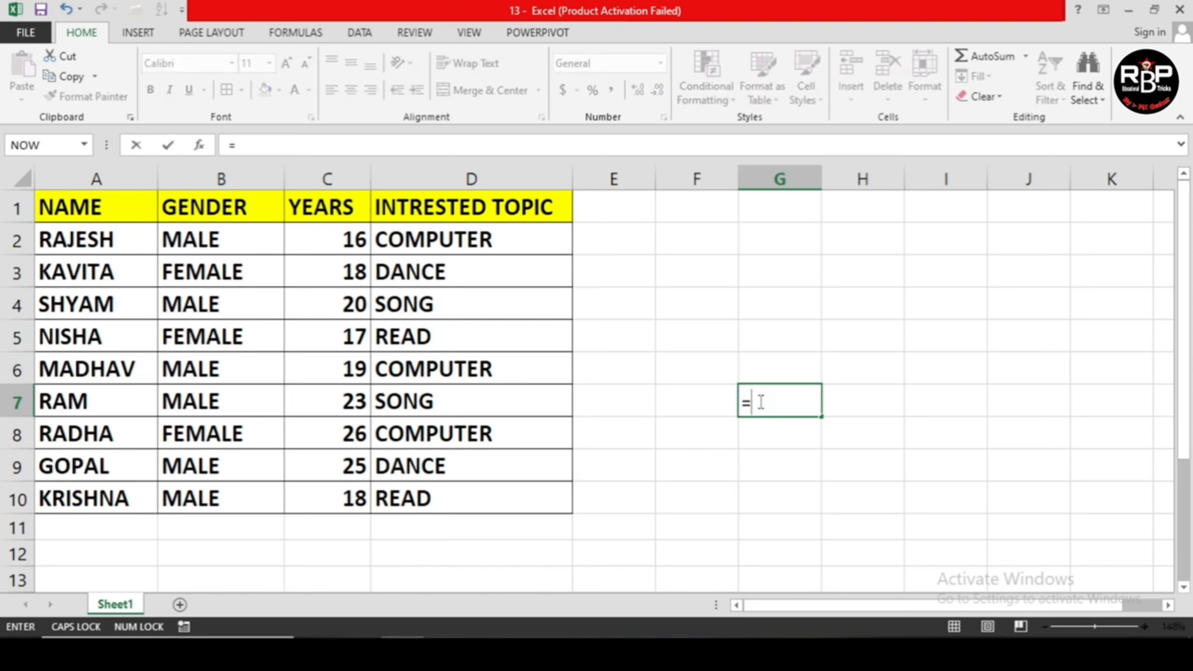
pyautogui.write('VLOO')
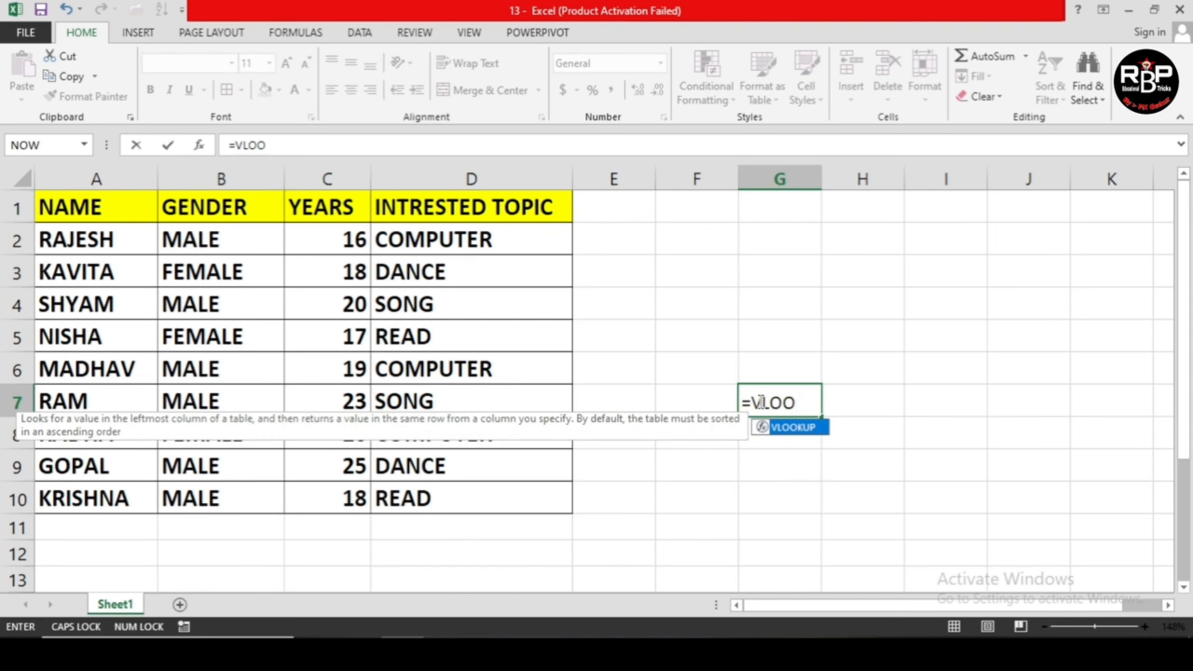
pyautogui.write('KUP')
pyautogui.press('capslock')
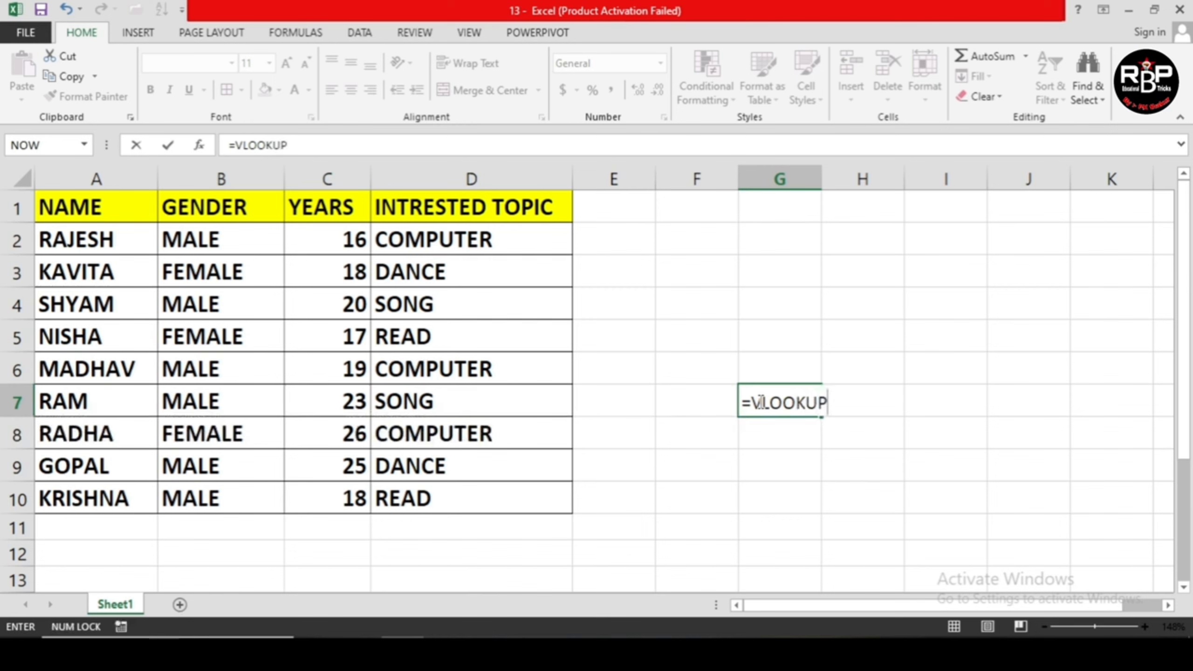
pyautogui.write('(')
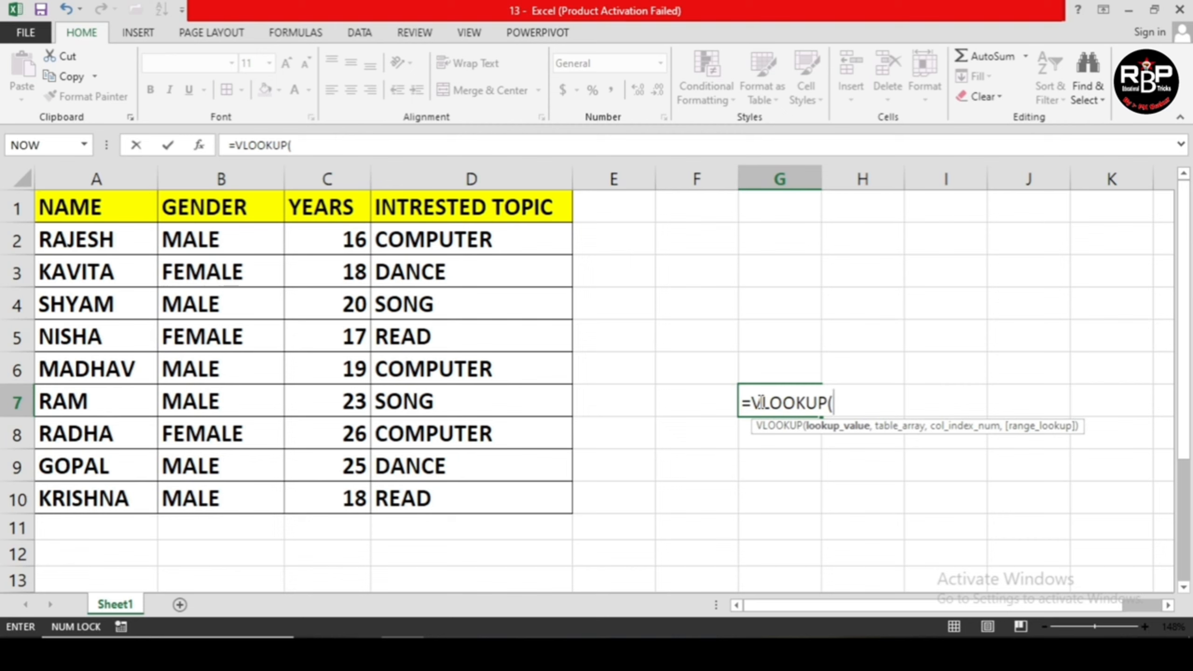
pyautogui.write('"ram",')
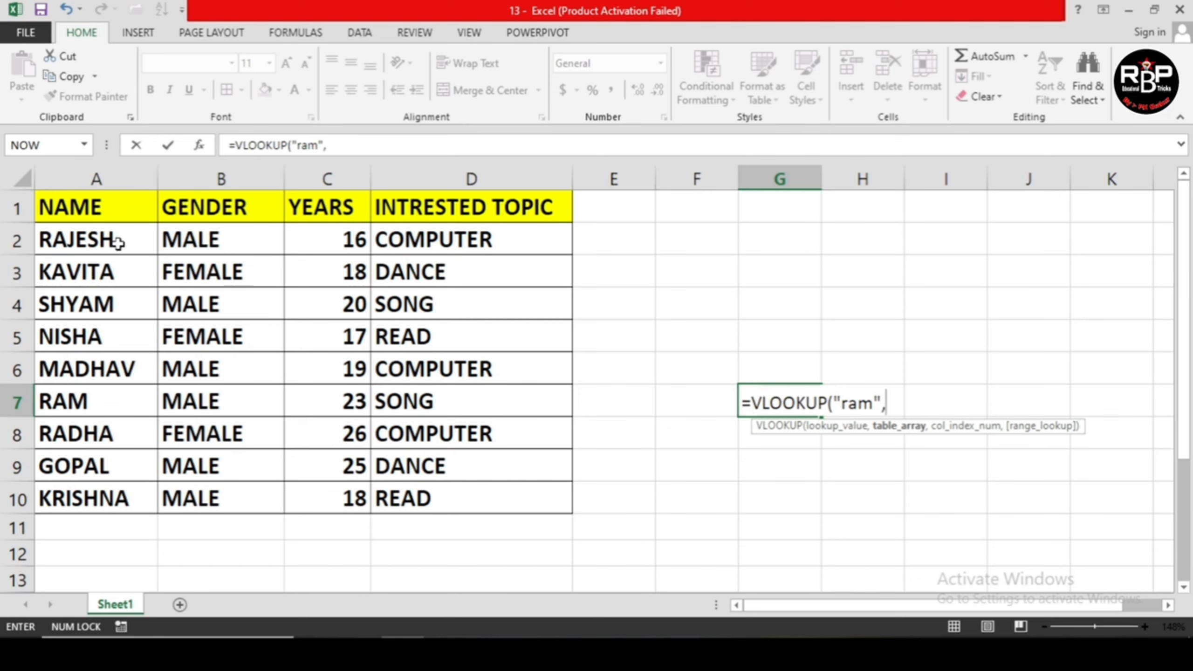
pyautogui.moveTo(118, 242); pyautogui.dragTo(412, 501)
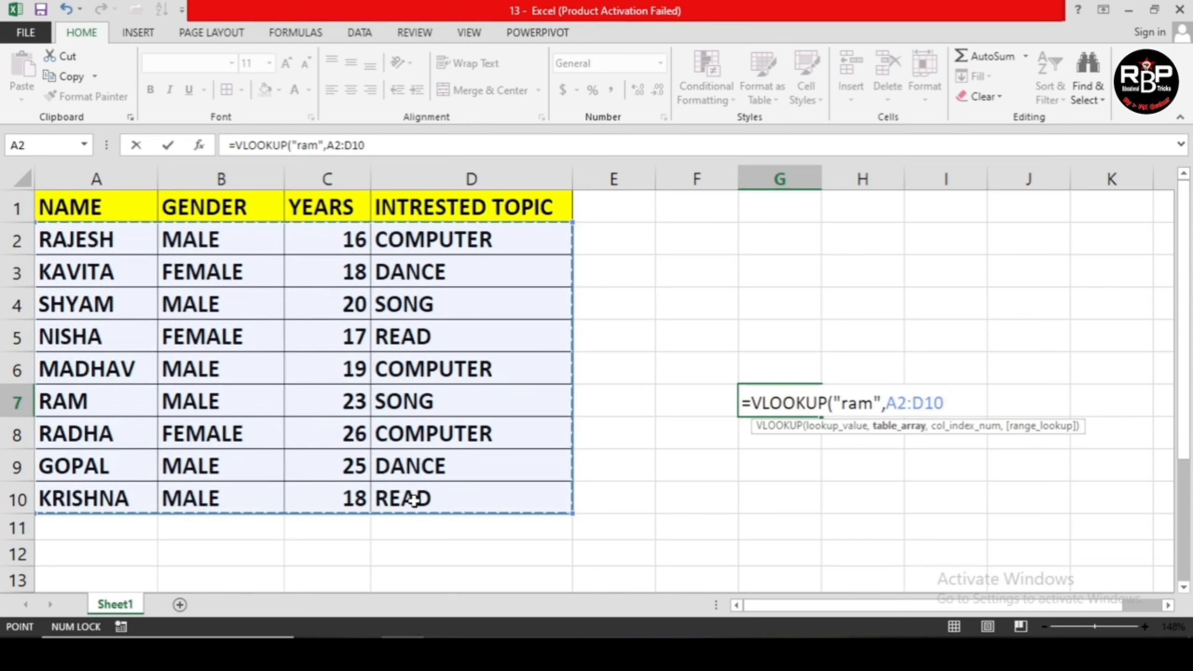
pyautogui.write(',')
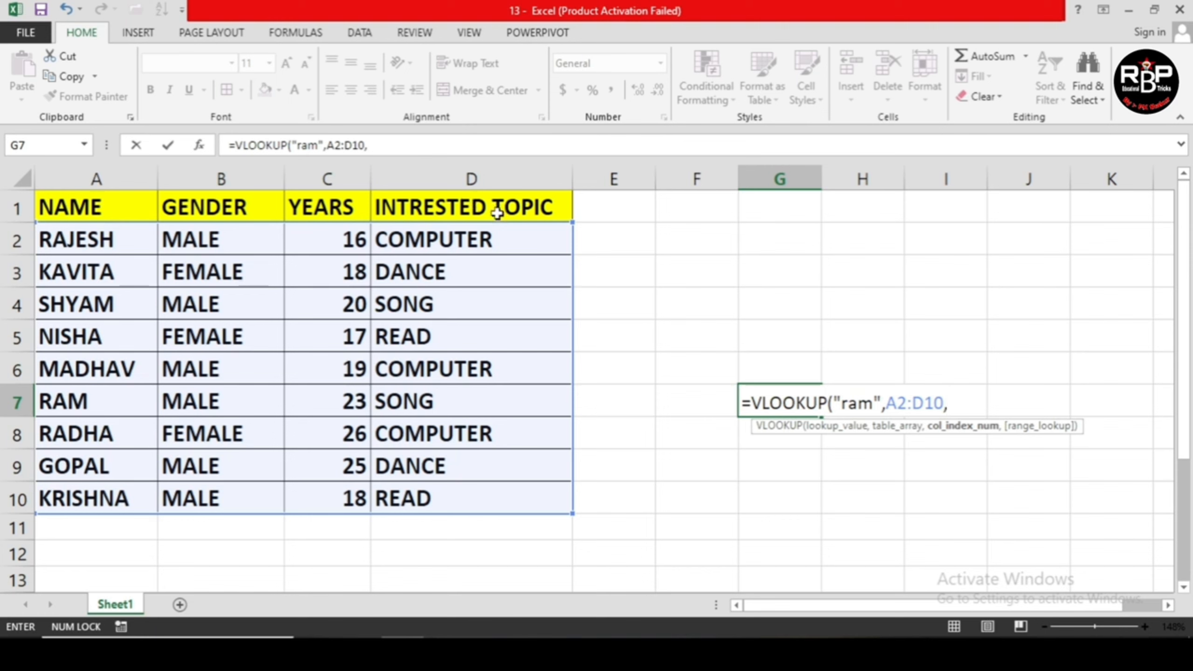
pyautogui.write('4,')
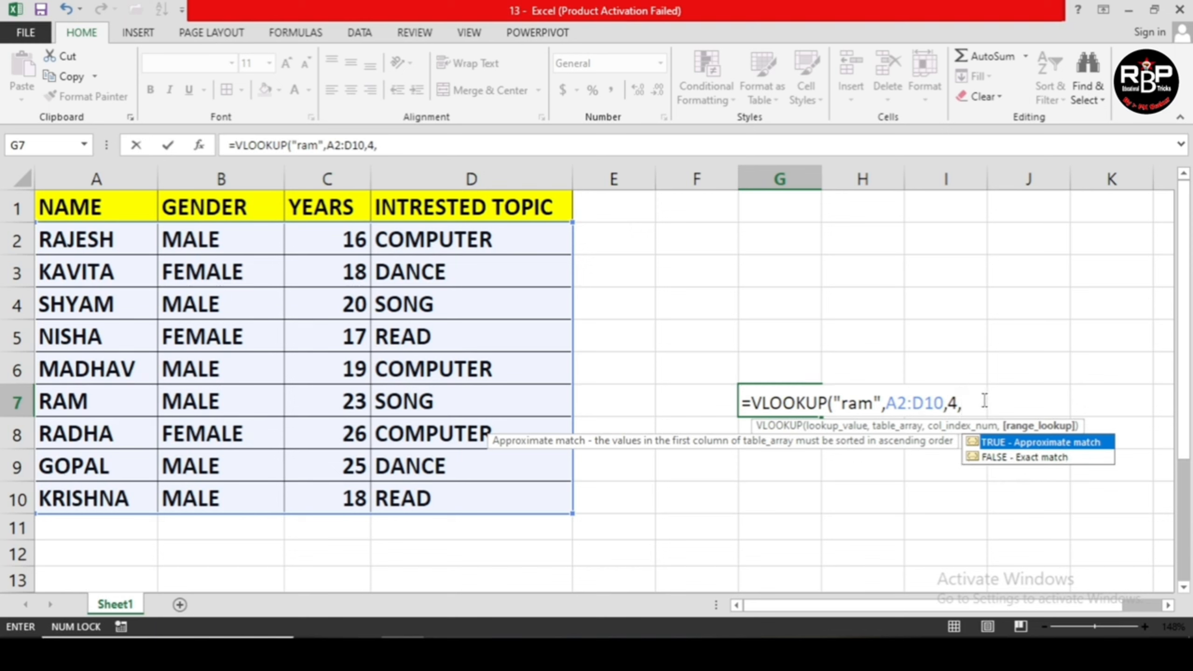
pyautogui.write('false')
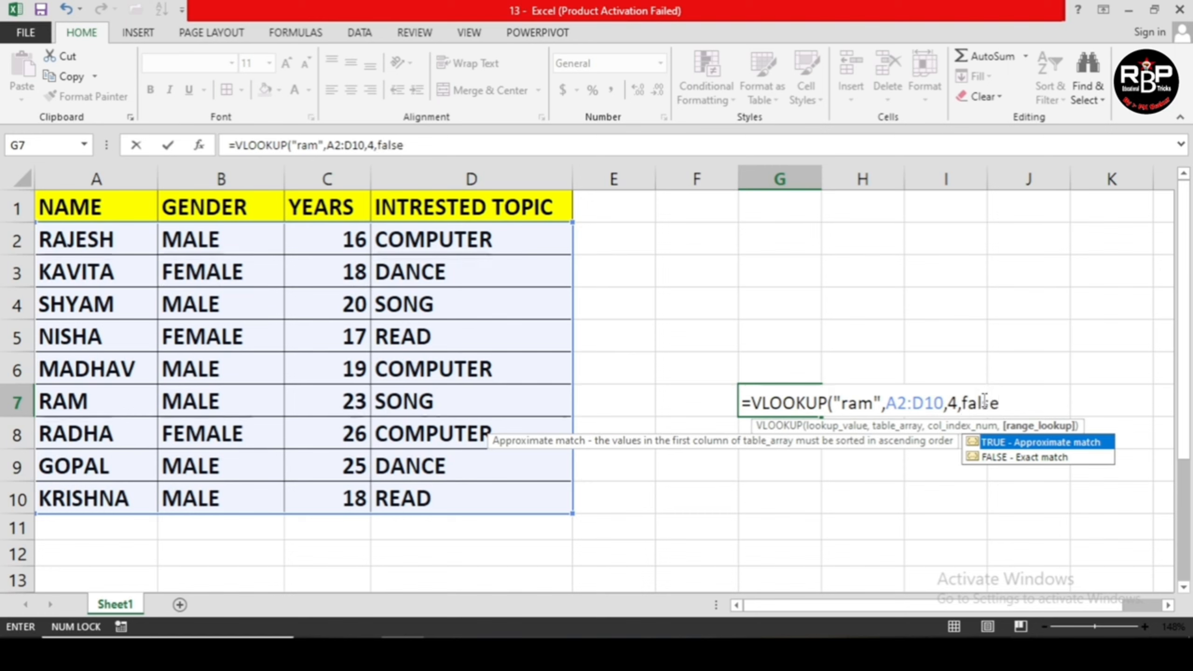
pyautogui.write(')')
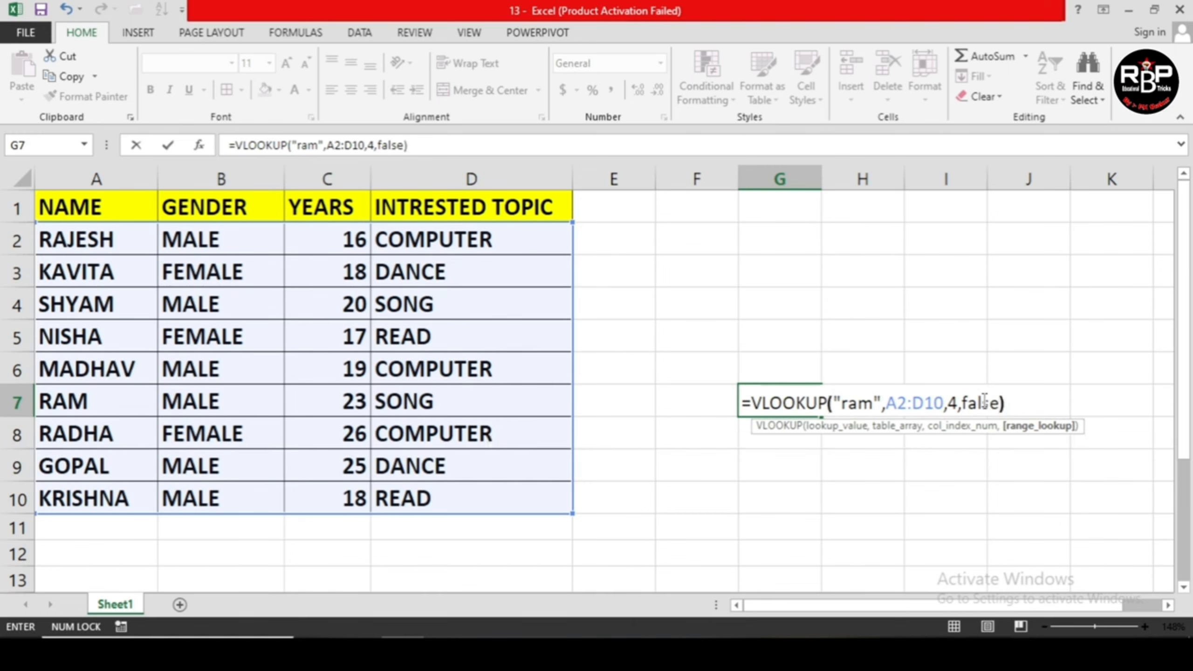
pyautogui.press('Return')
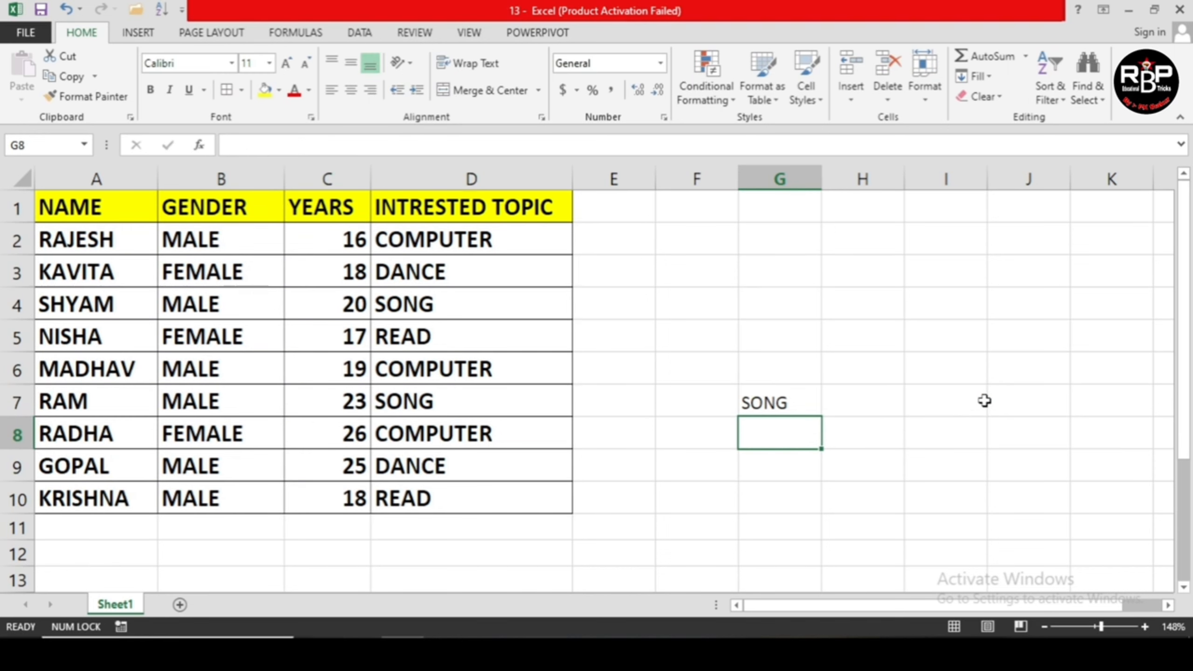
# Step: Examine the VLOOKUP formula and its result in G7 against row 7 of the table
pyautogui.click(802, 405)
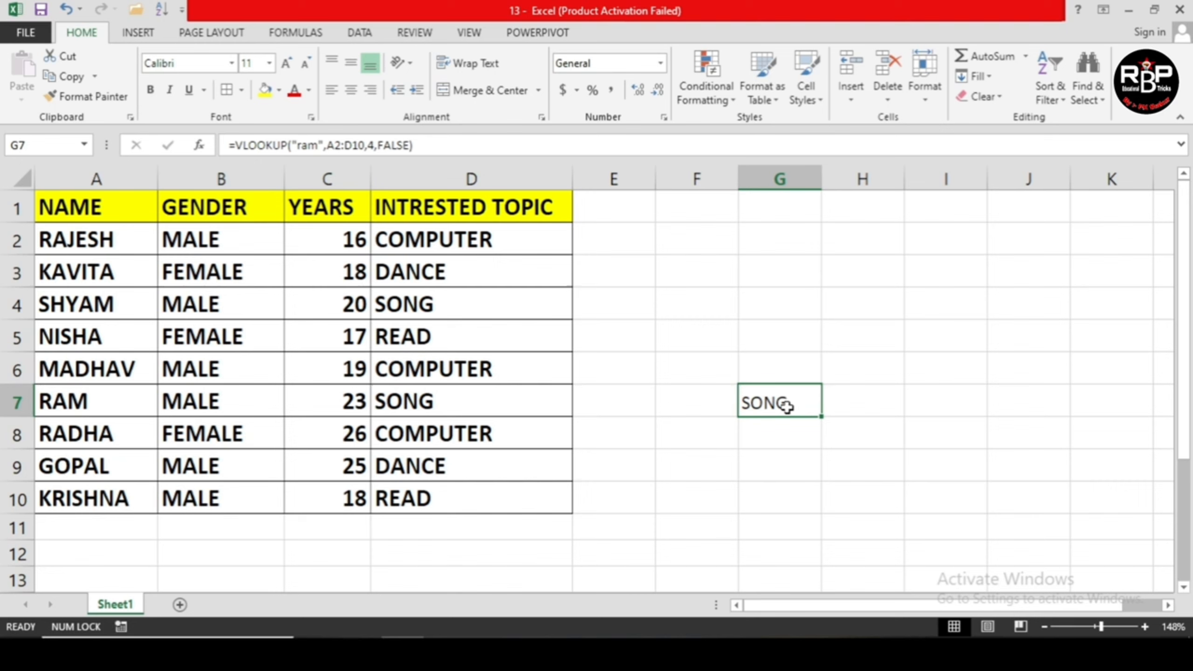
pyautogui.press('Return')
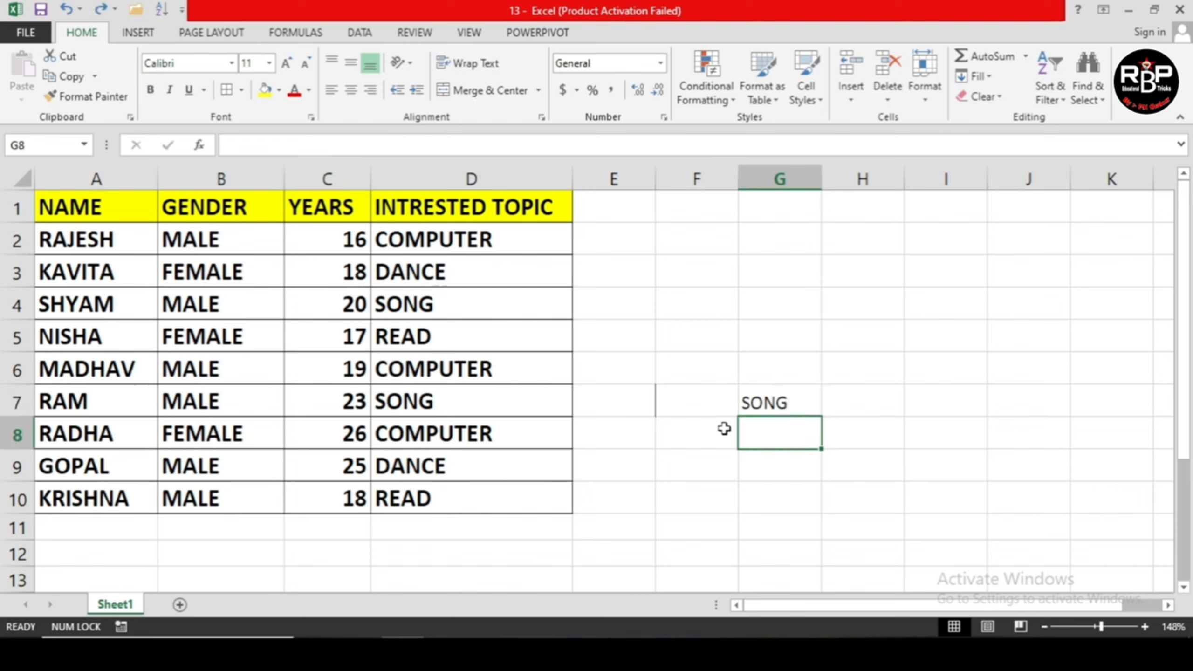
pyautogui.click(756, 403)
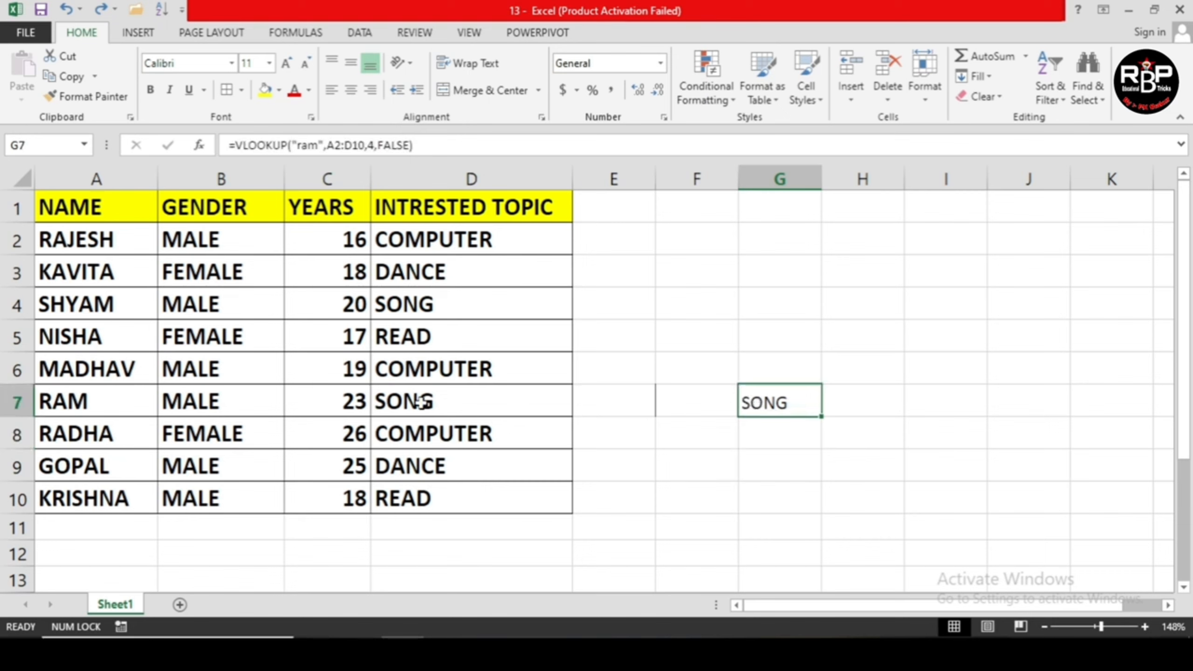
pyautogui.click(667, 408)
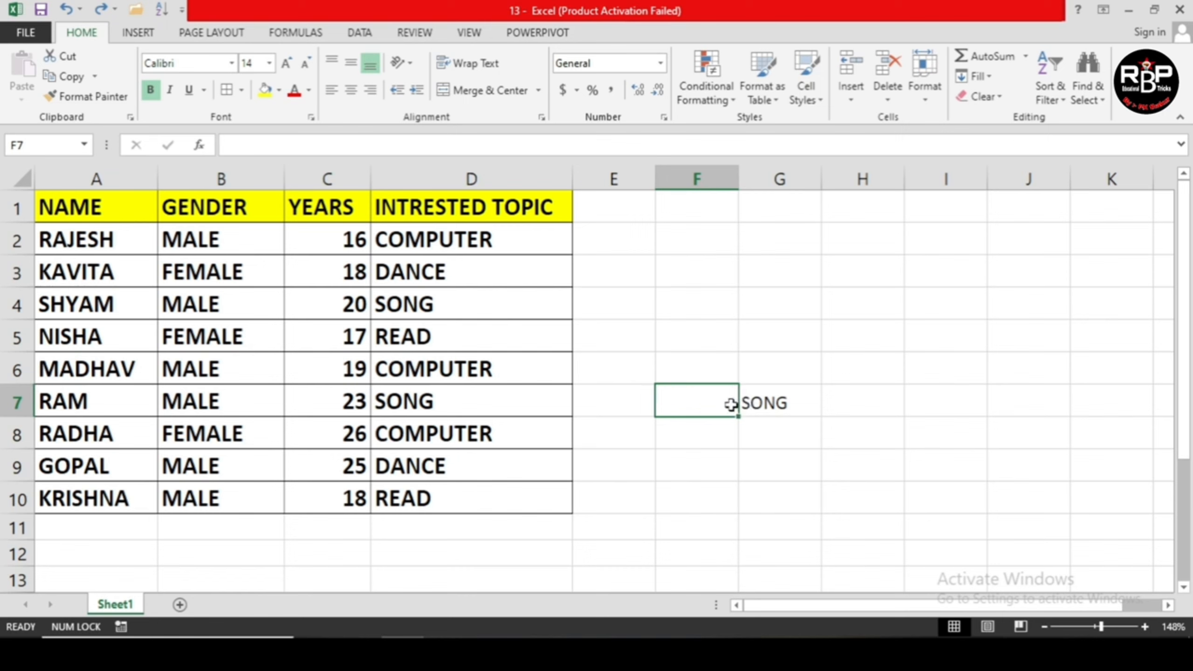
pyautogui.click(761, 405)
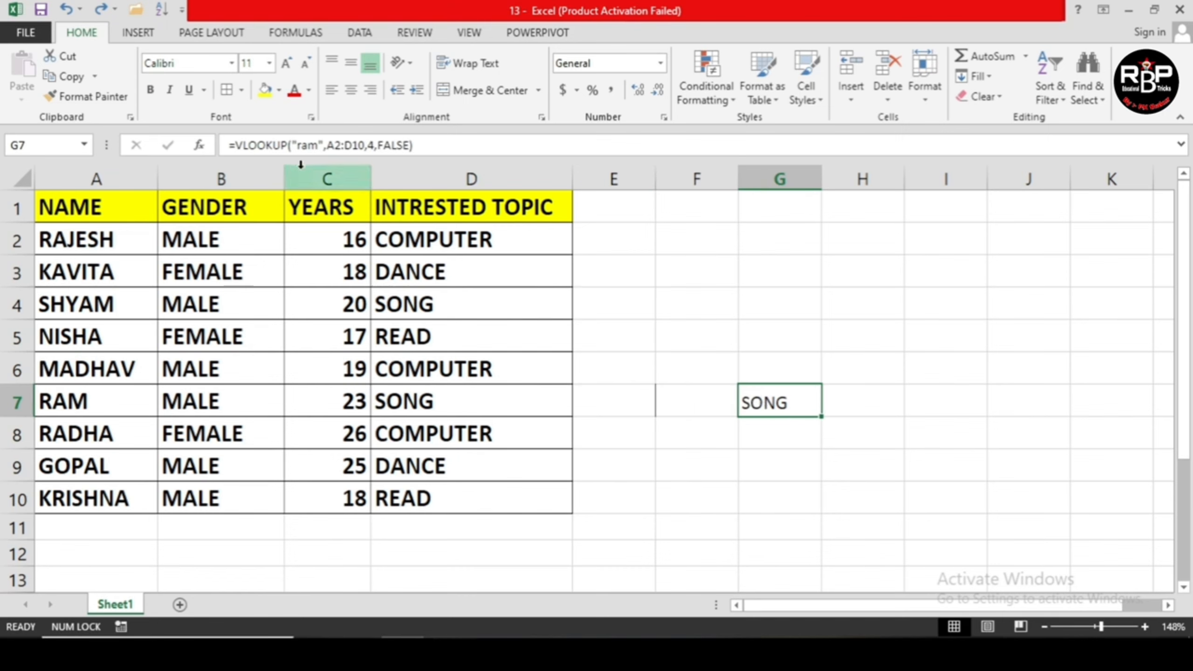
pyautogui.moveTo(1101, 626); pyautogui.dragTo(1110, 627)
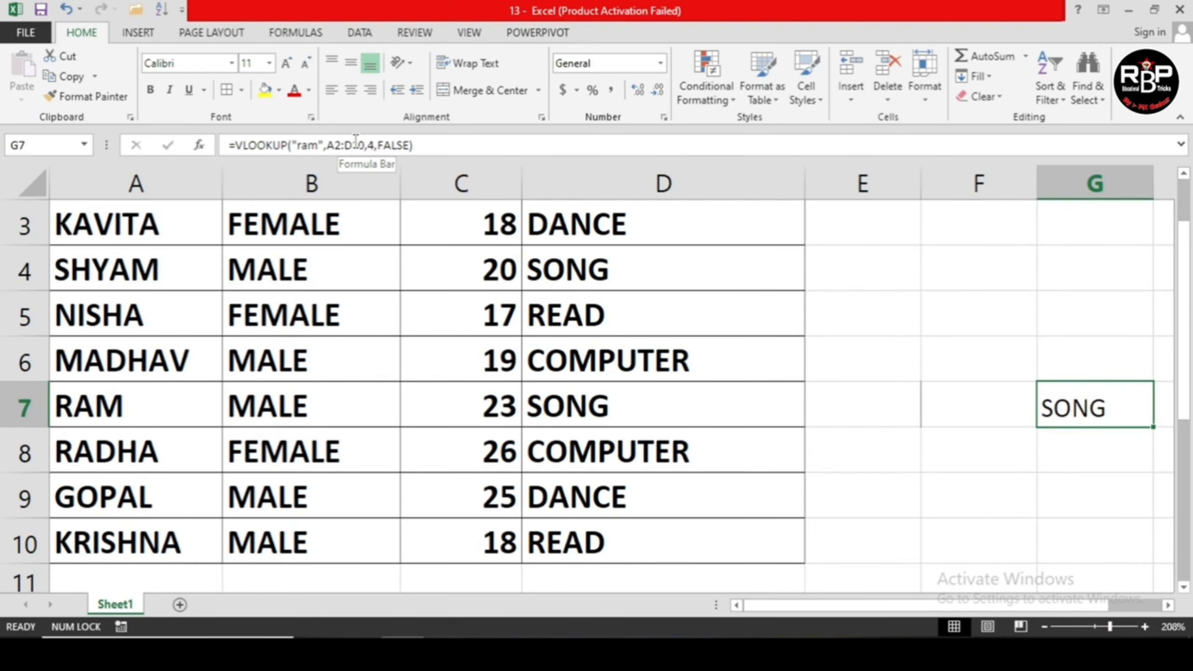
pyautogui.click(1105, 628)
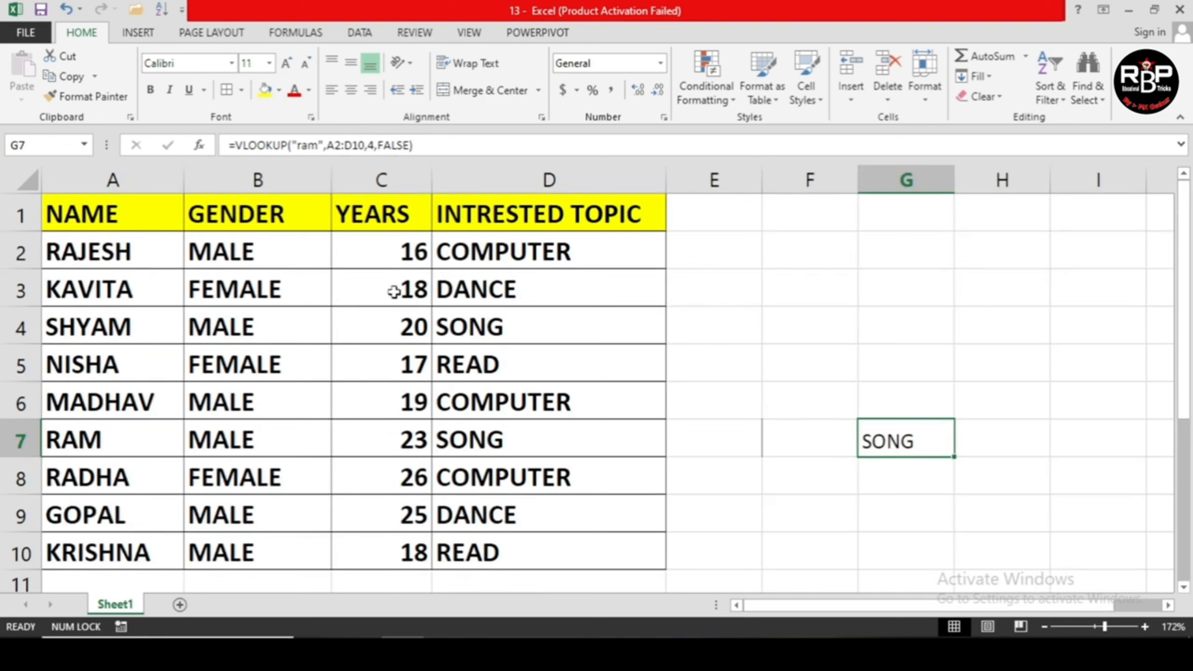
pyautogui.click(816, 445)
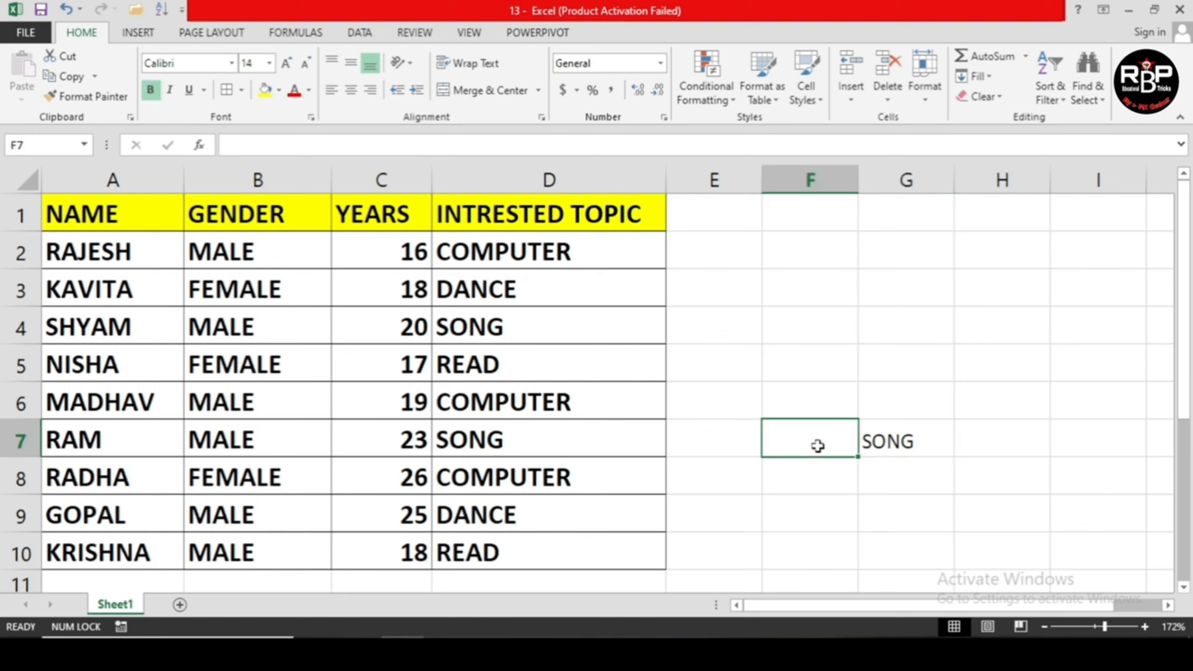
# Step: Replace the quoted name in G7's VLOOKUP formula with a reference to cell F7 as the lookup value
pyautogui.click(869, 444)
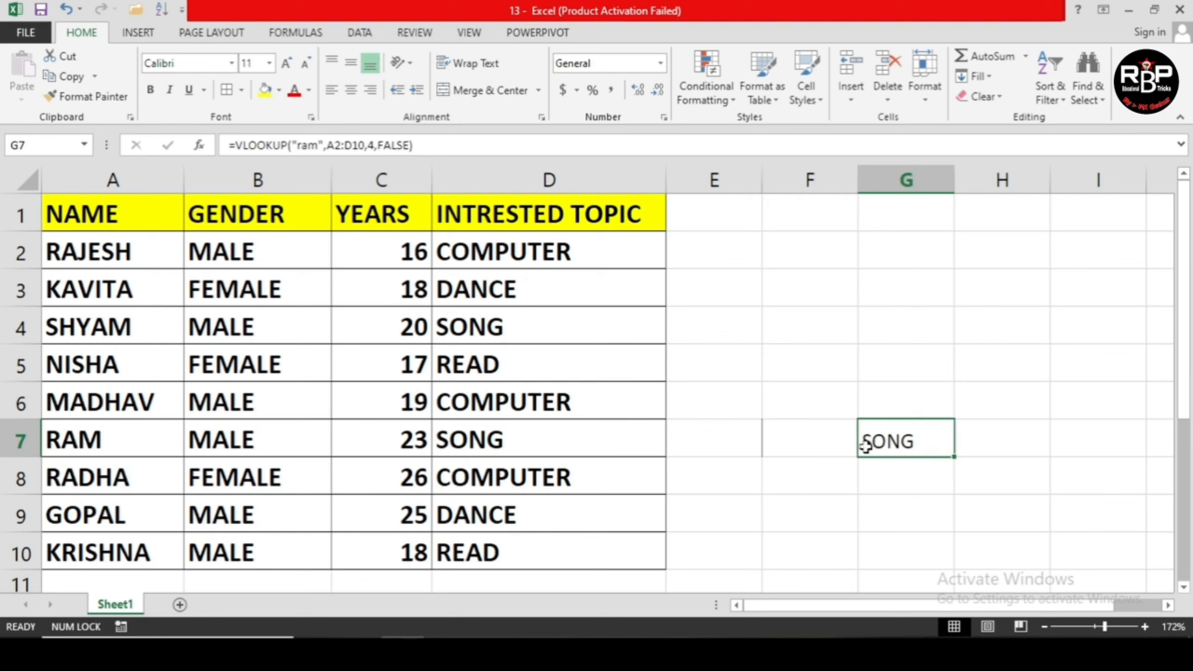
pyautogui.click(321, 146)
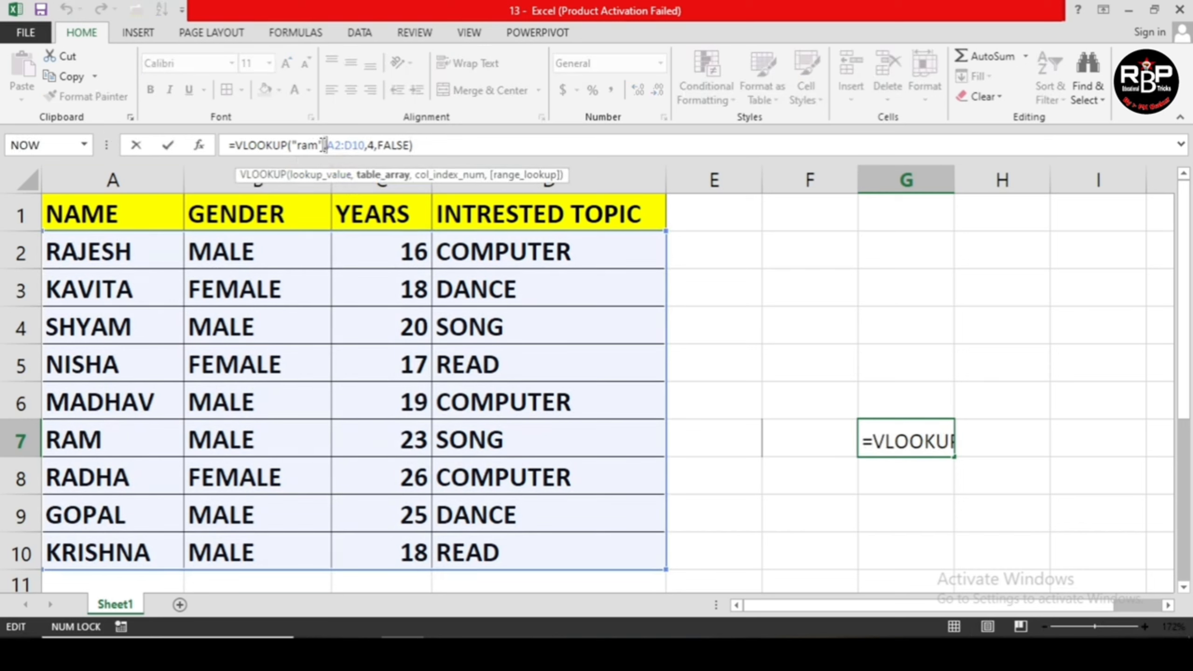
pyautogui.click(323, 146)
pyautogui.press('BackSpace')
pyautogui.press('BackSpace')
pyautogui.press('BackSpace')
pyautogui.press('BackSpace')
pyautogui.press('BackSpace')
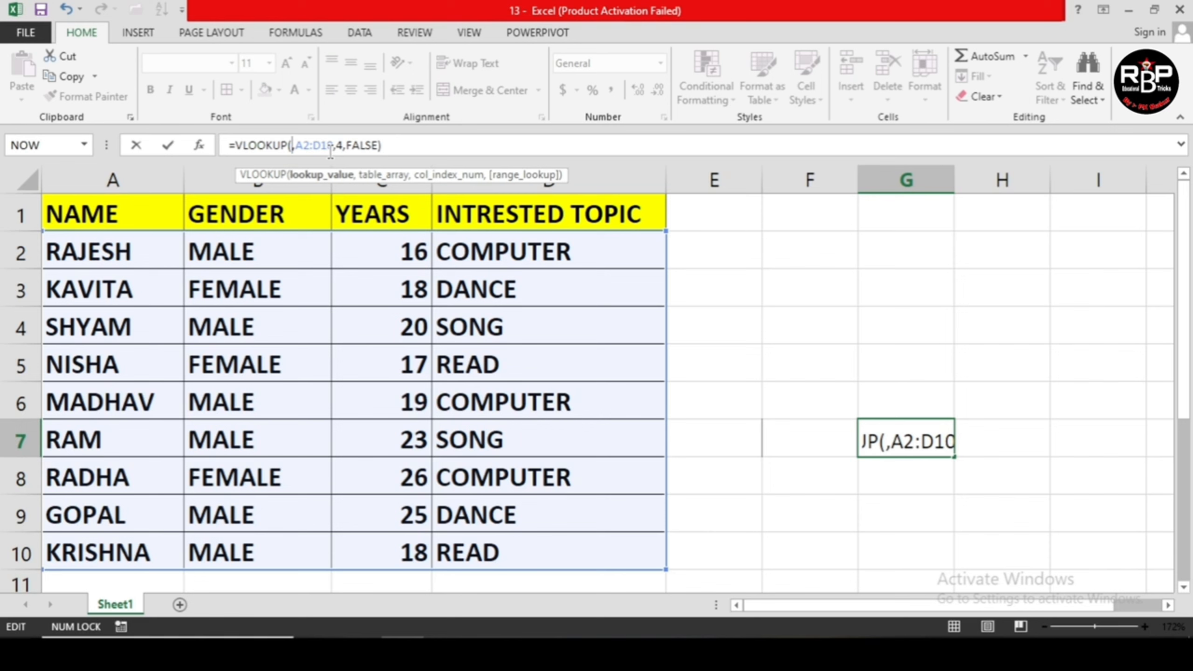
pyautogui.write('f7')
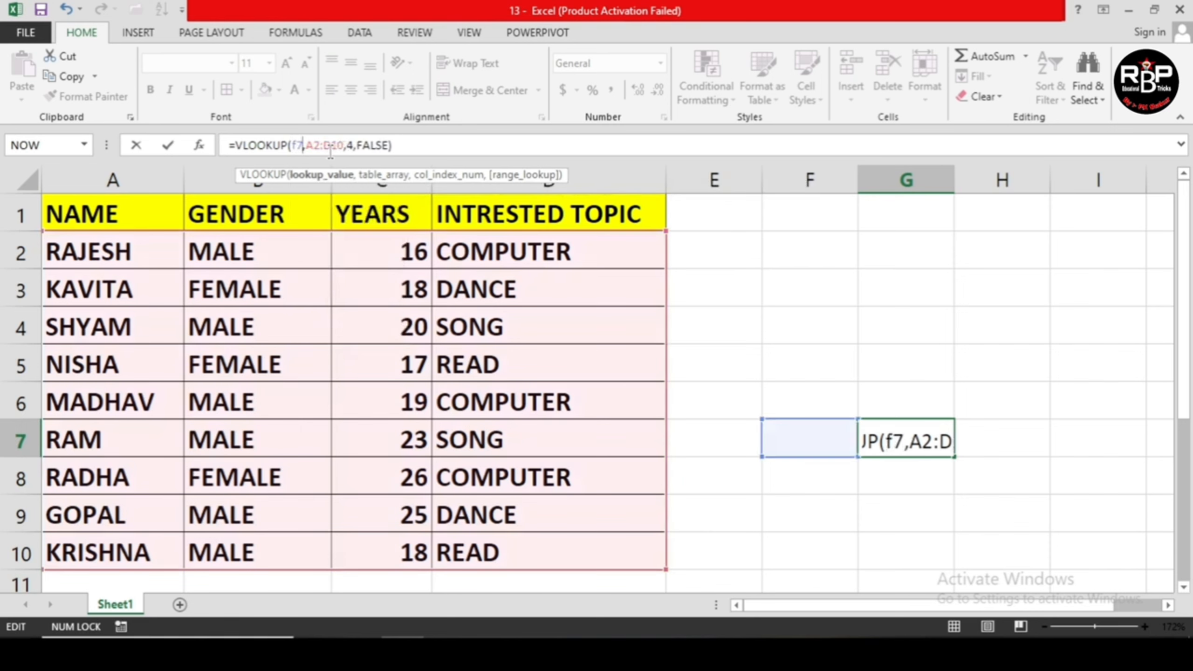
pyautogui.press('Return')
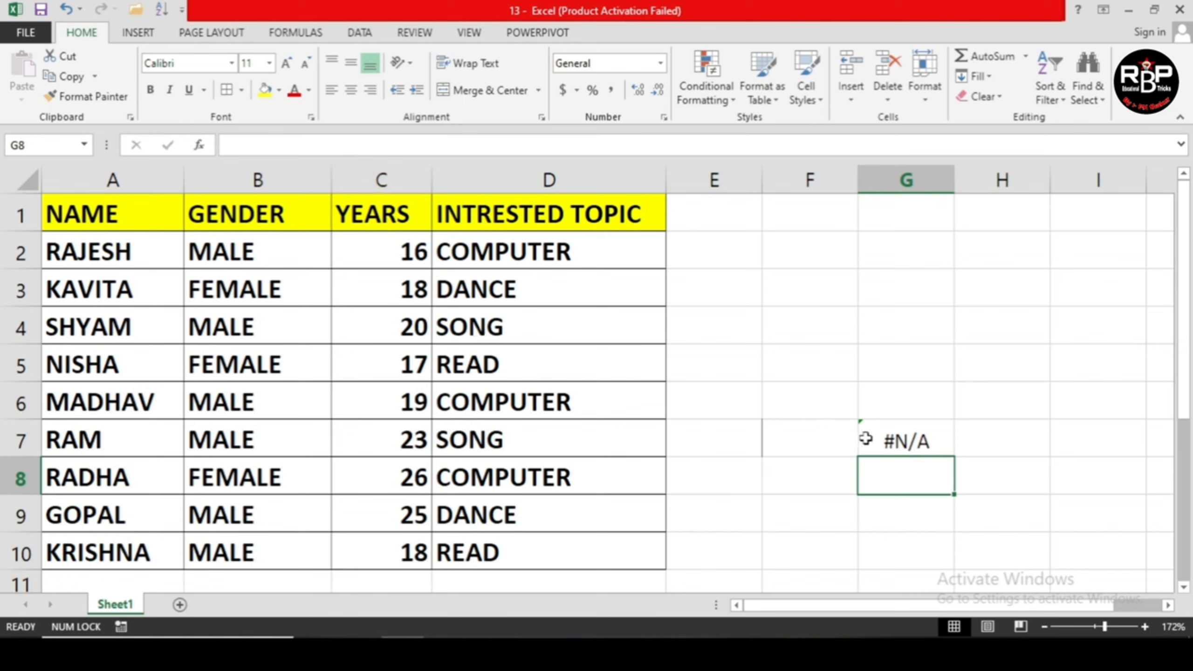
# Step: Enter the name from A5 in lowercase in F7 and compare the looked-up topic with row 5 of the table
pyautogui.click(779, 435)
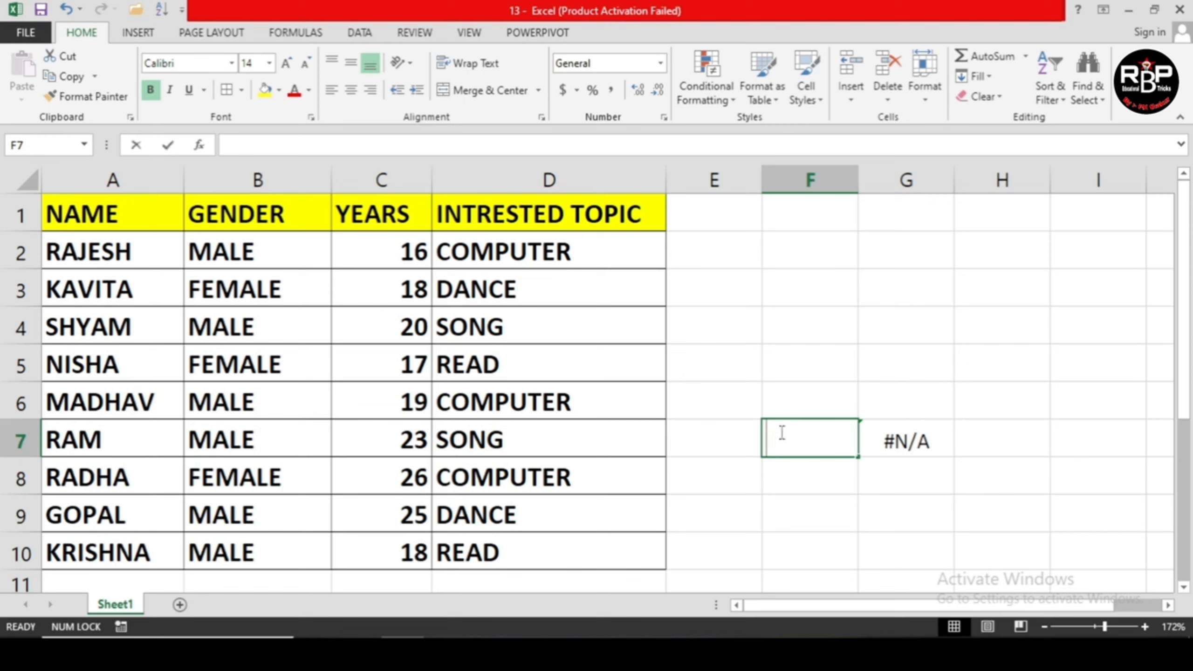
pyautogui.write('nisha')
pyautogui.press('Return')
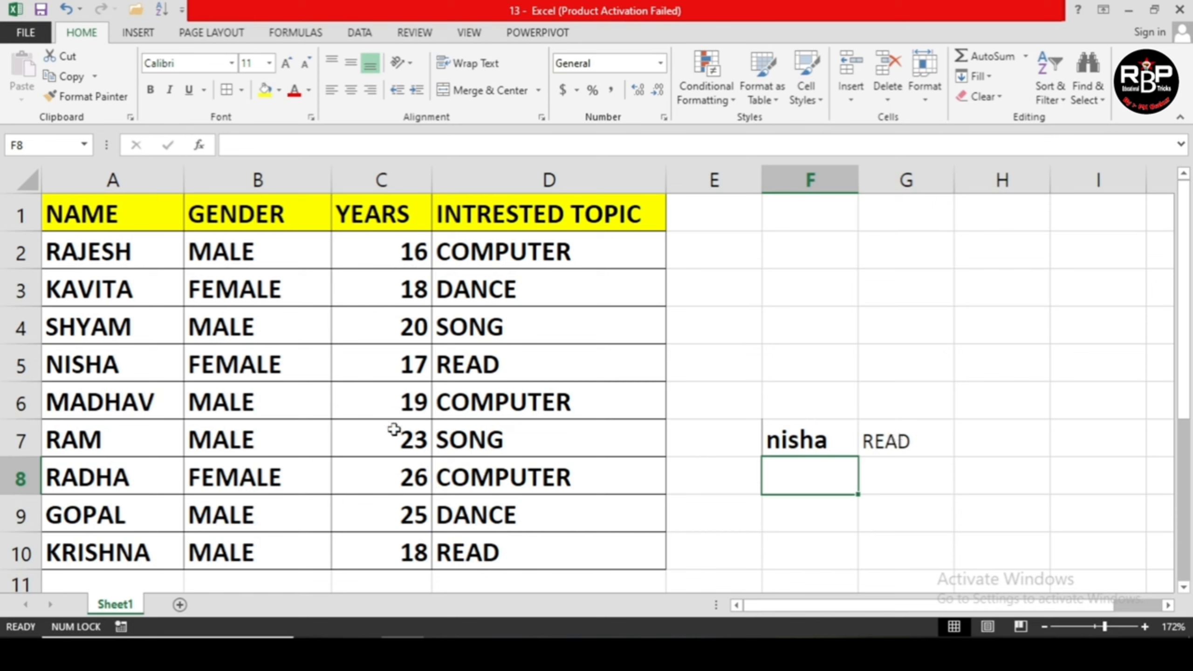
pyautogui.click(146, 359)
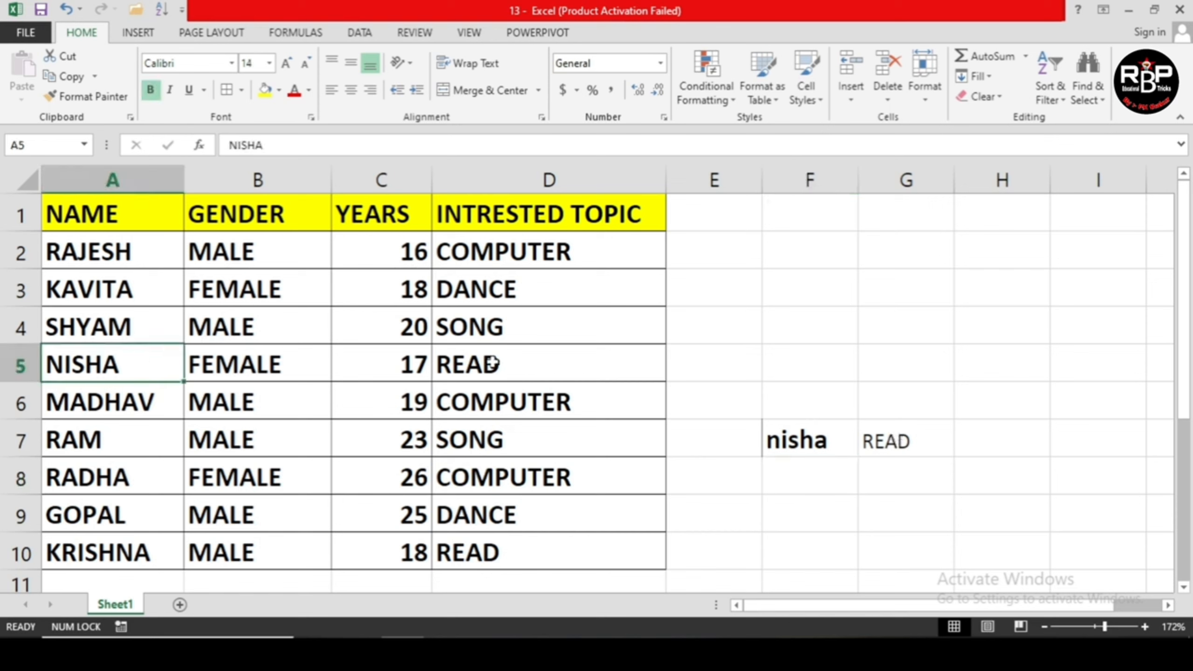
pyautogui.click(547, 376)
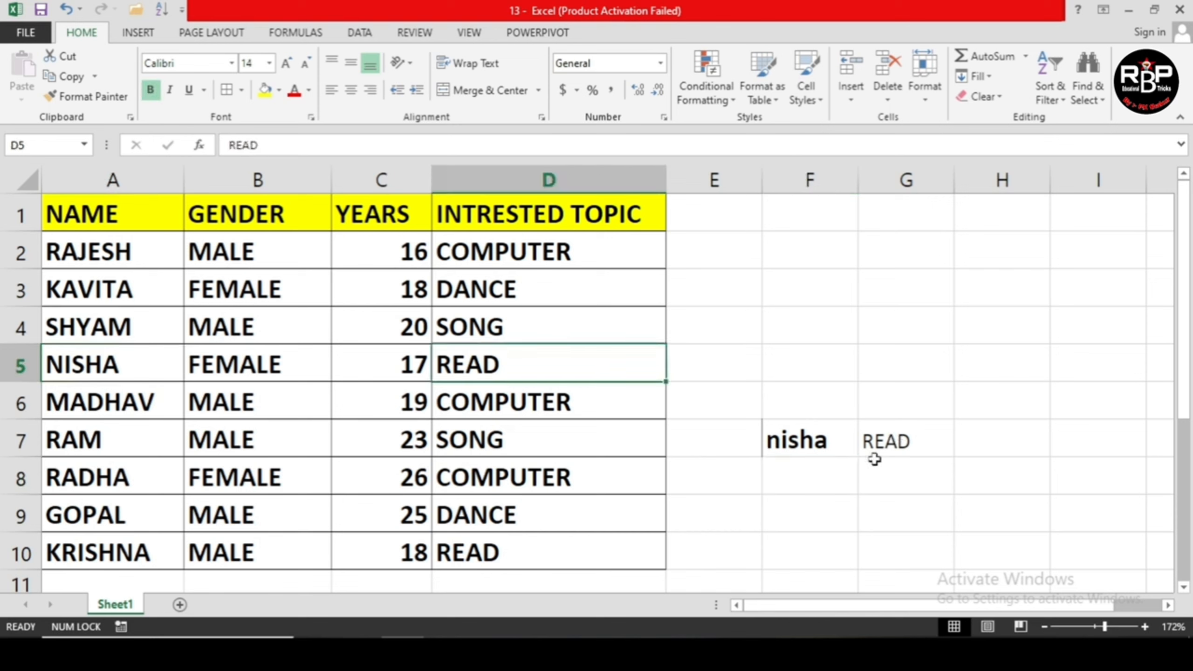
# Step: Replace the name in F7 with the one from A10 in lowercase and compare G7's result with row 10 of the table
pyautogui.click(843, 450)
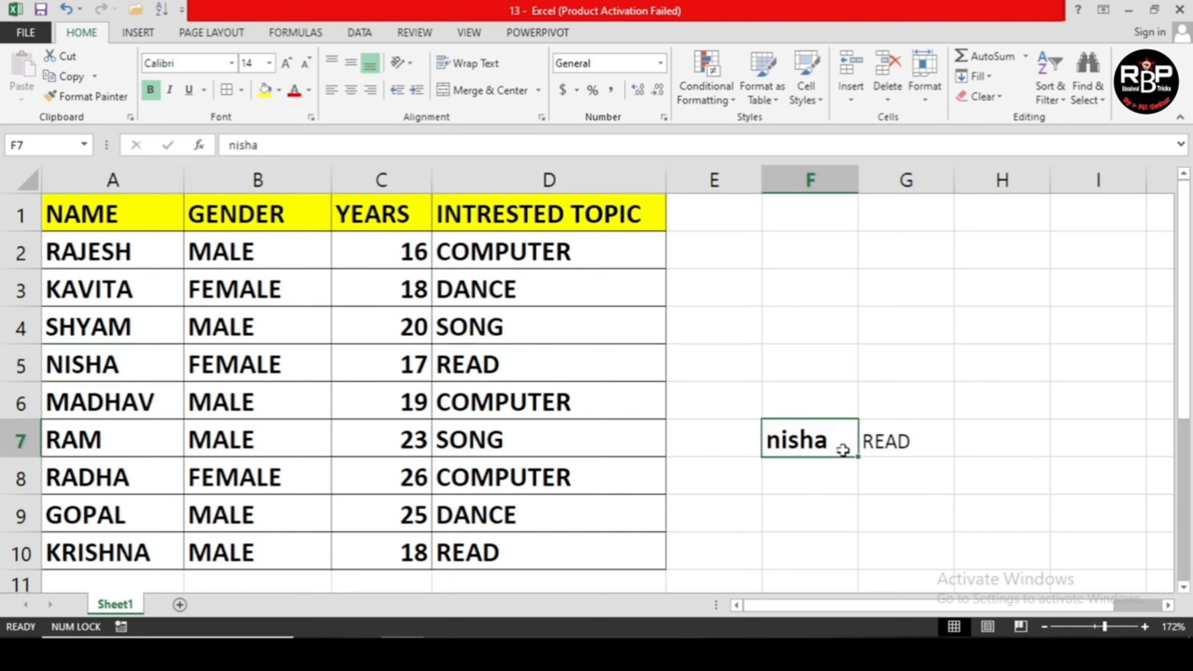
pyautogui.write('kr')
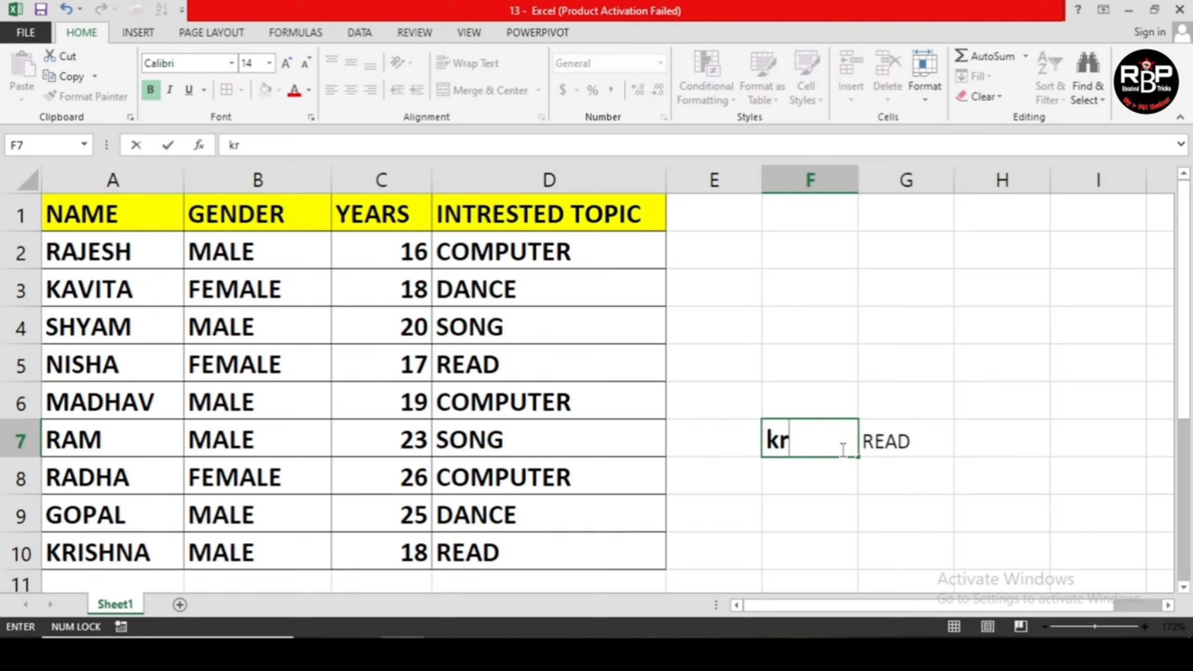
pyautogui.write('ishna')
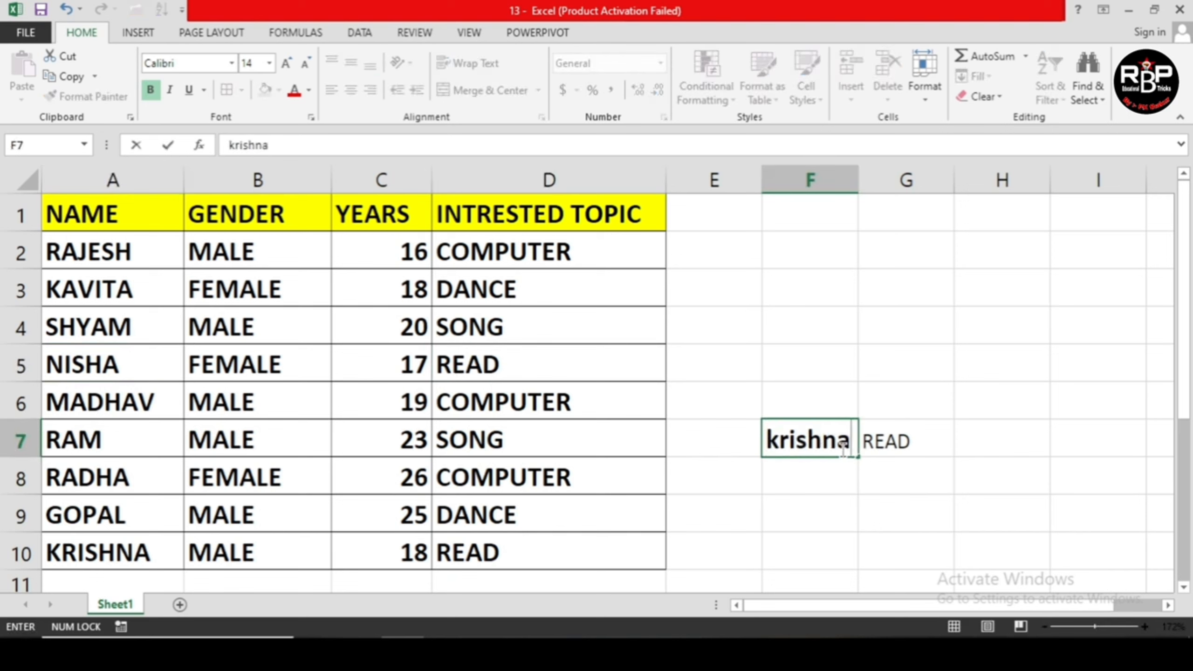
pyautogui.press('Return')
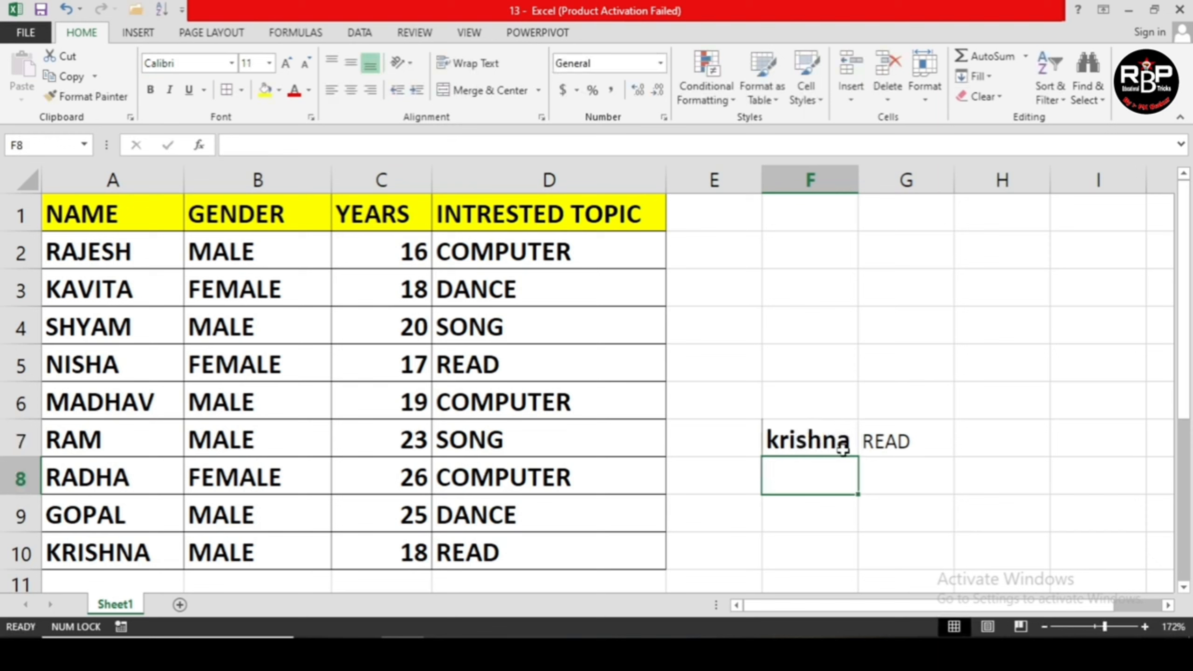
pyautogui.click(884, 437)
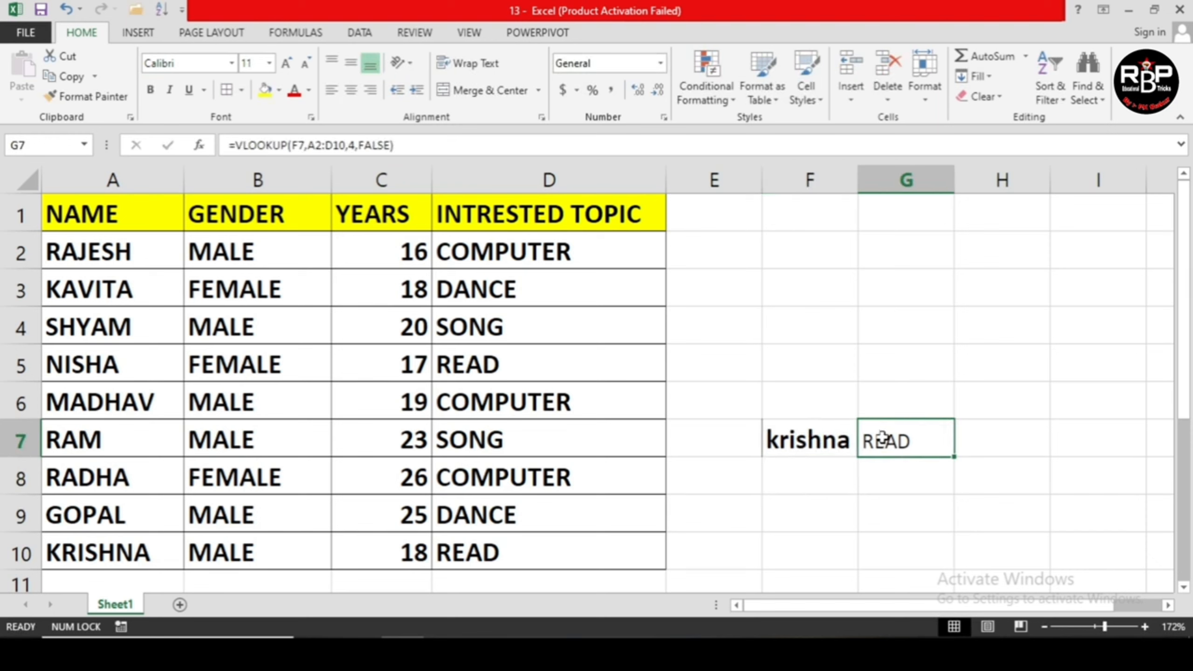
pyautogui.moveTo(75, 555); pyautogui.dragTo(525, 557)
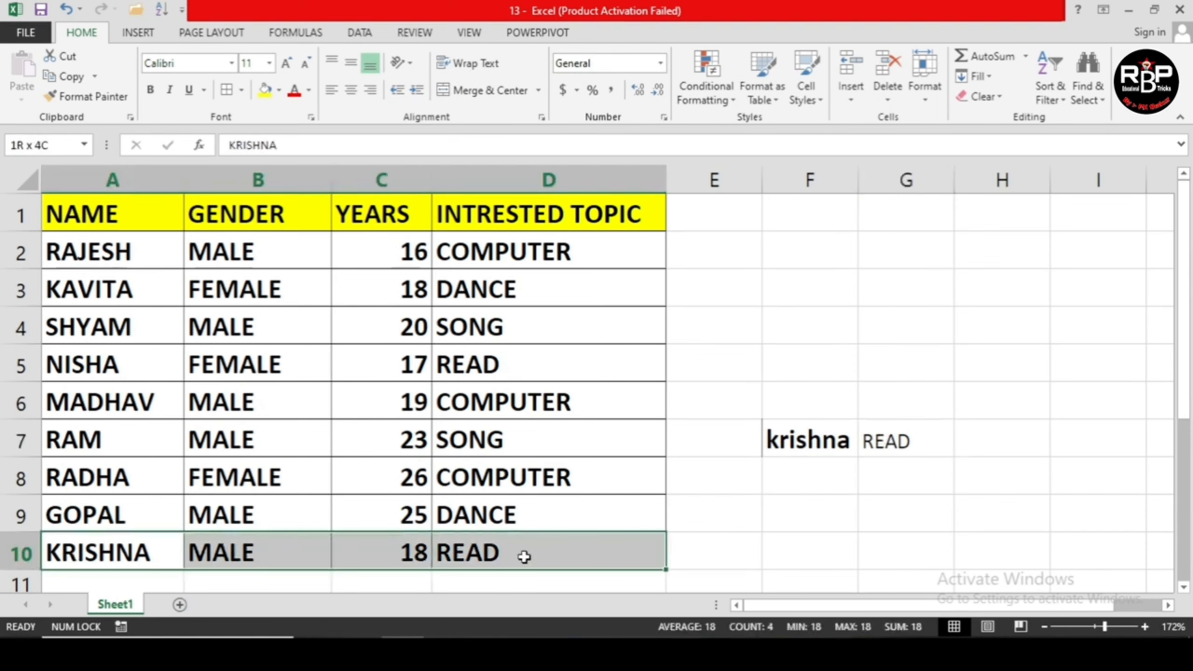
# Step: Add data validation to F7 that allows a List with =$A$2:$A$10 as its source
pyautogui.click(900, 551)
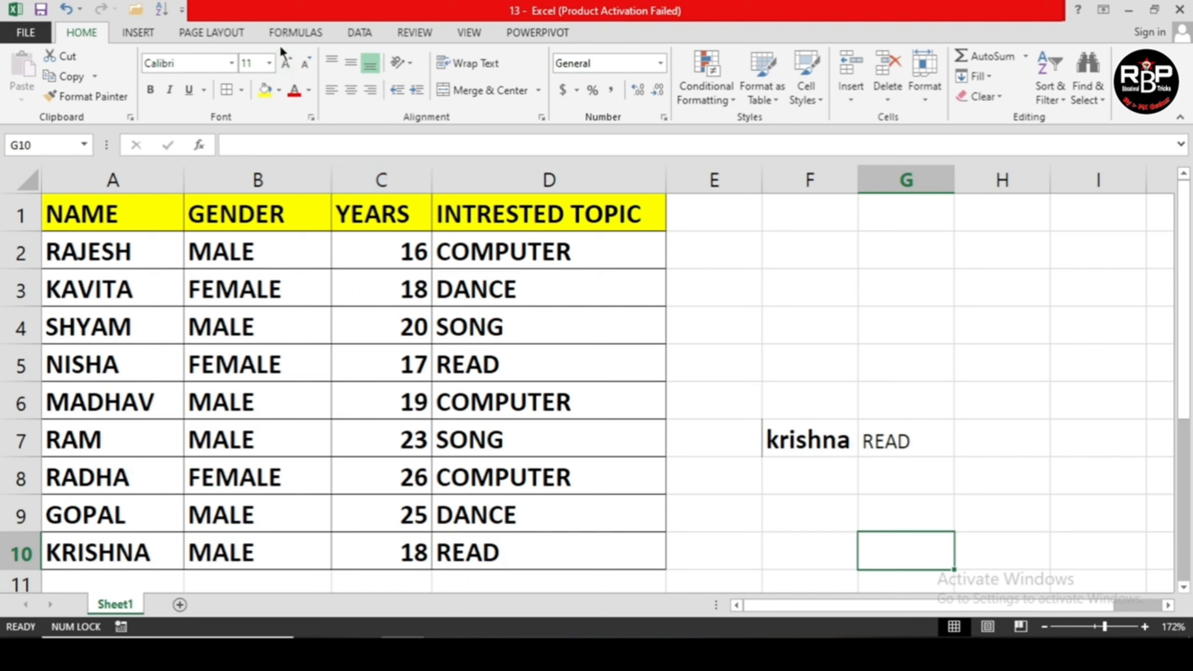
pyautogui.click(359, 33)
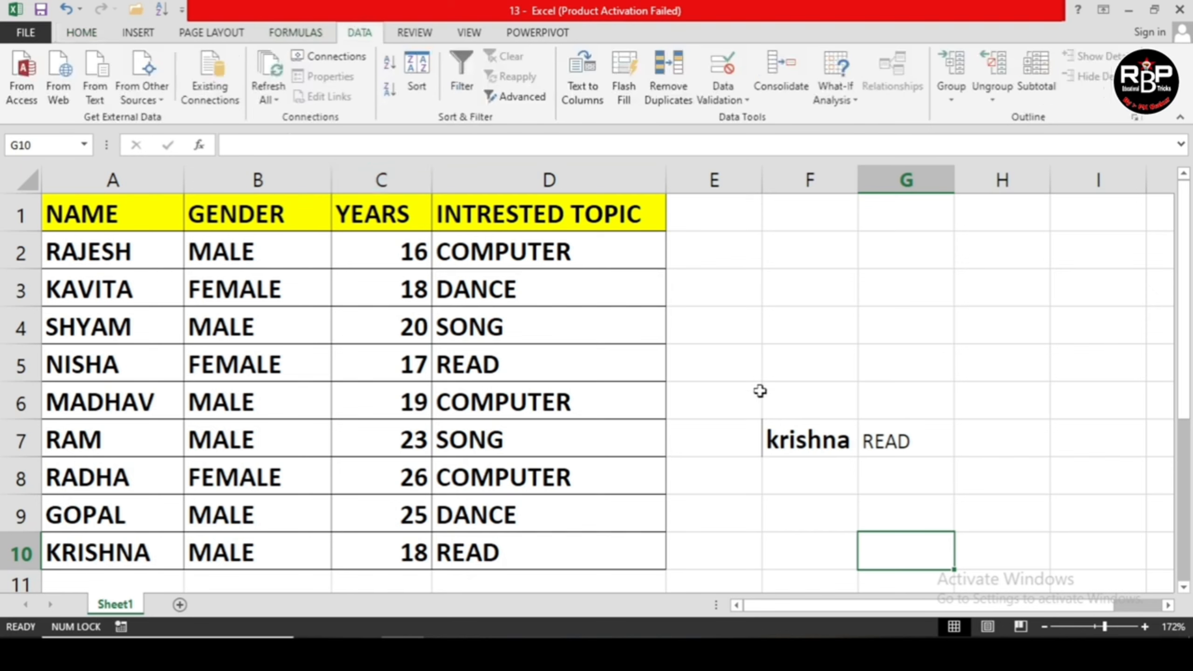
pyautogui.click(810, 440)
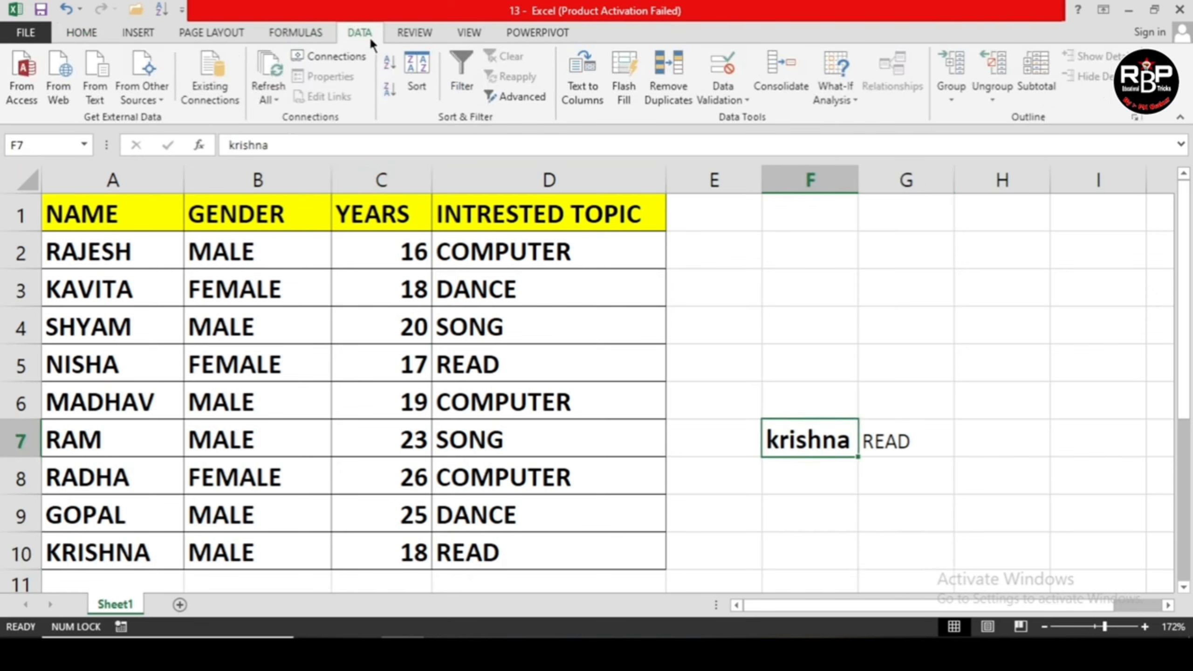
pyautogui.click(720, 100)
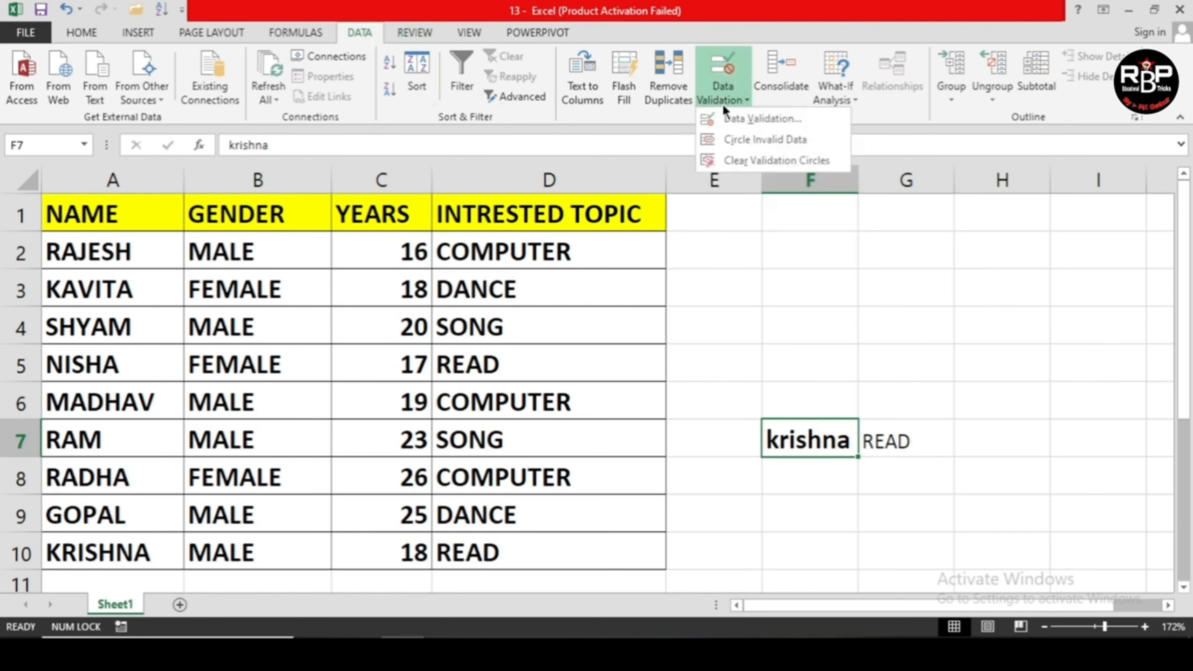
pyautogui.click(729, 118)
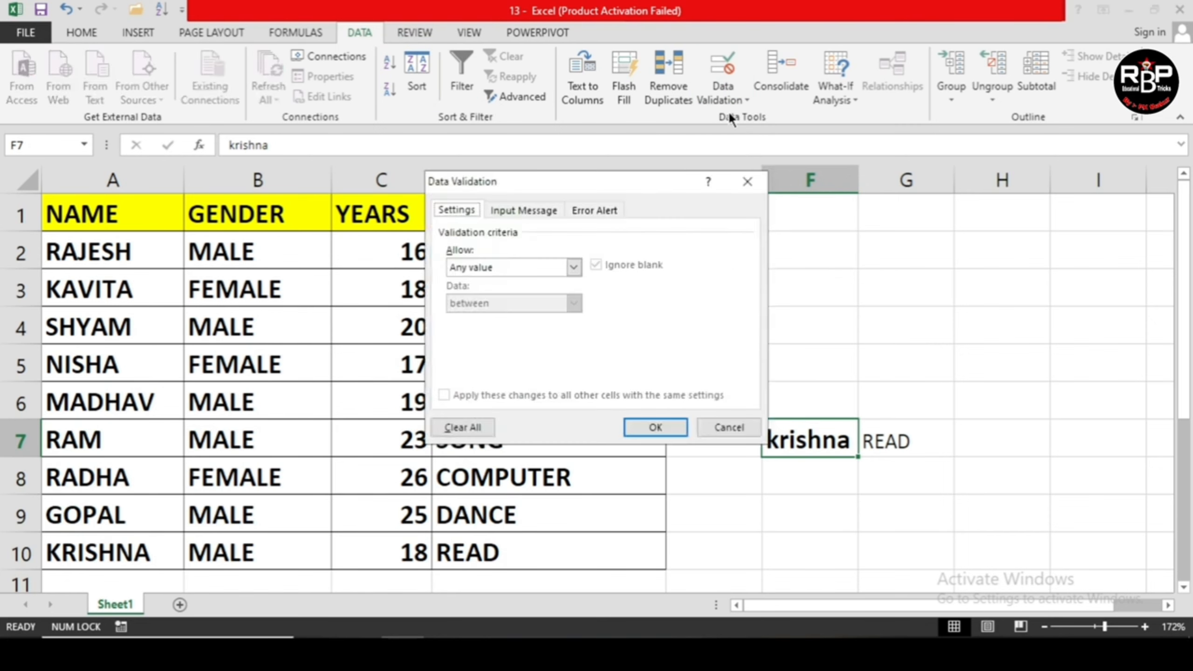
pyautogui.click(545, 267)
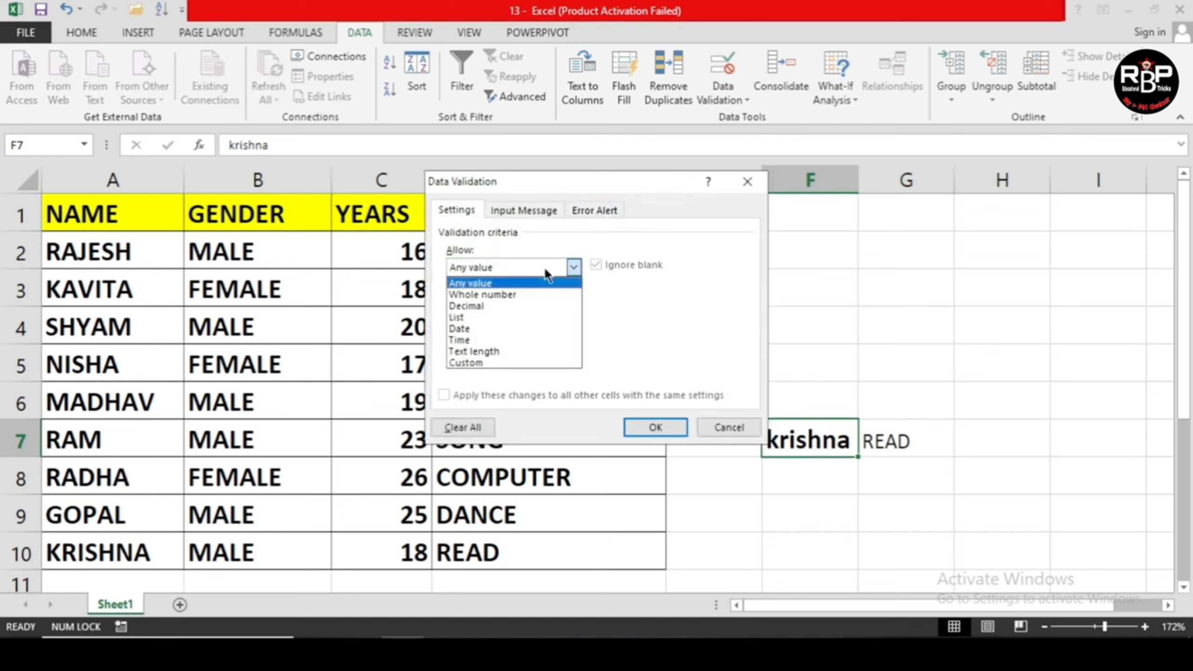
pyautogui.click(548, 318)
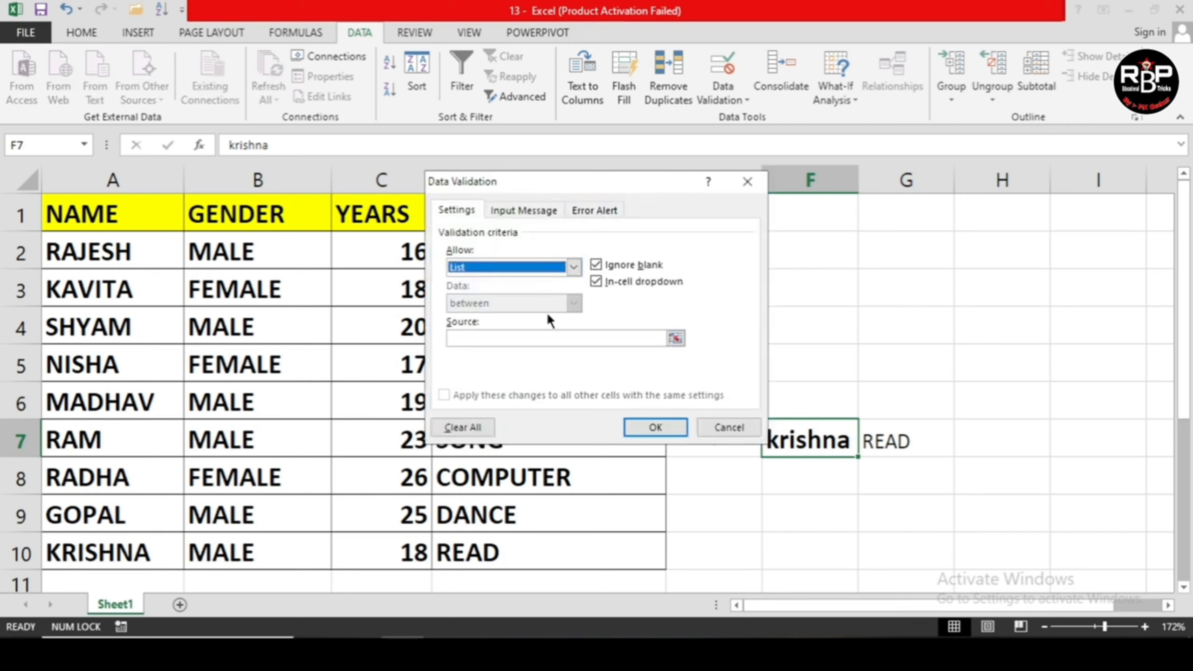
pyautogui.click(620, 339)
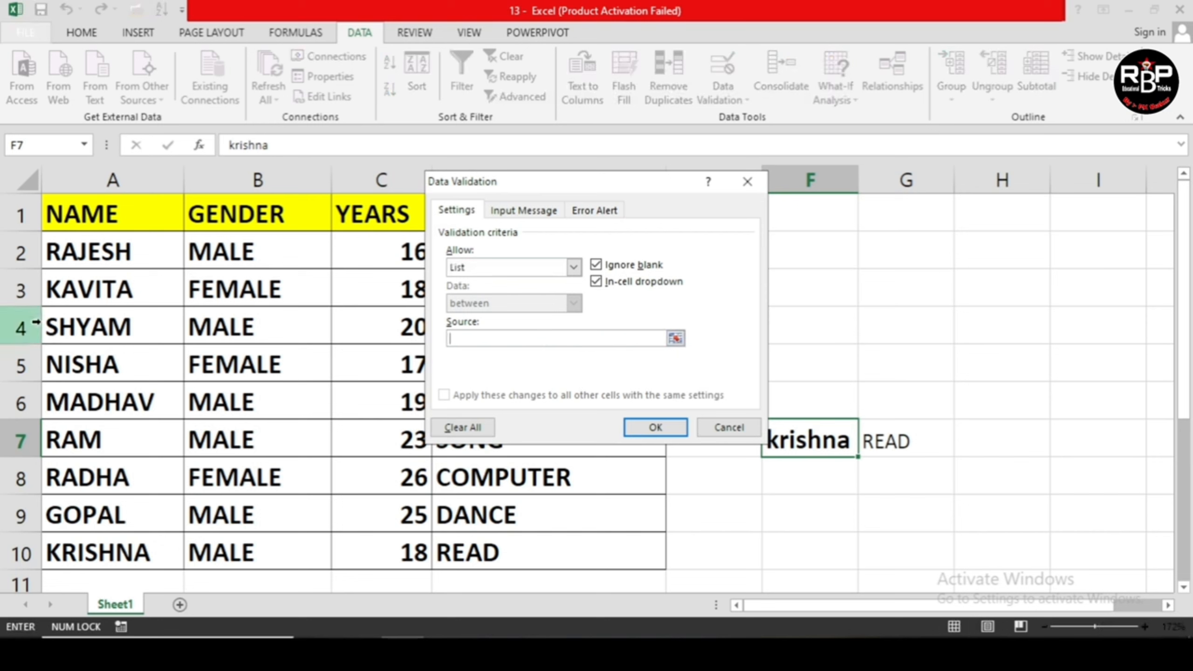
pyautogui.click(97, 258)
pyautogui.moveTo(97, 259); pyautogui.dragTo(132, 552)
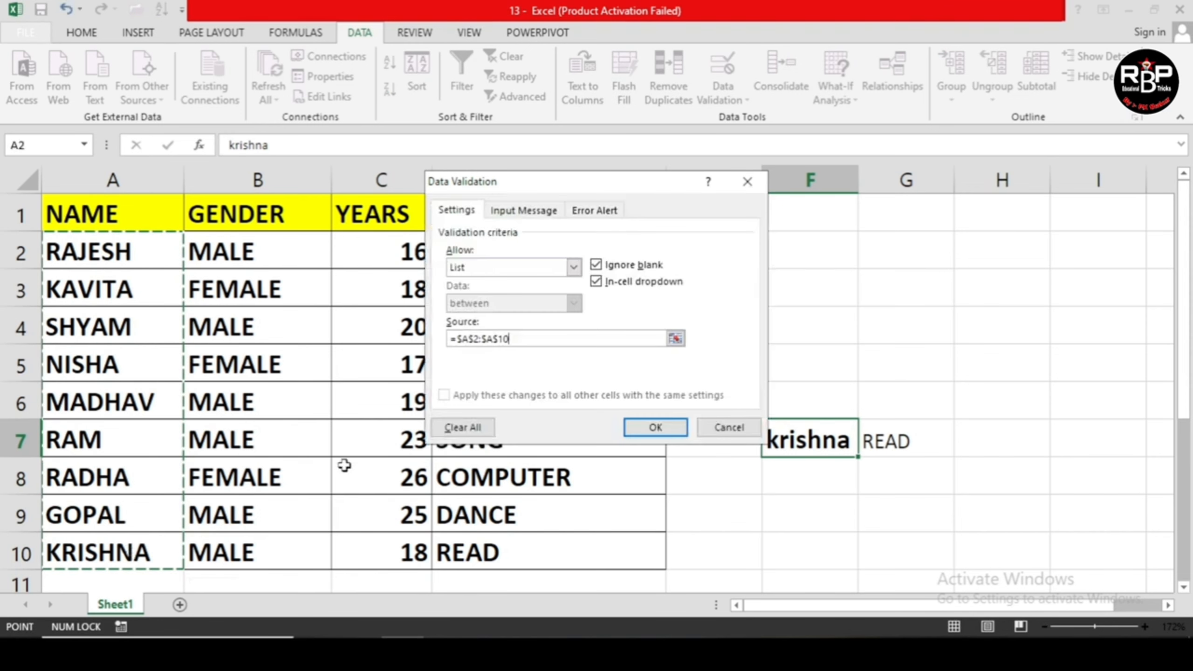
pyautogui.click(648, 428)
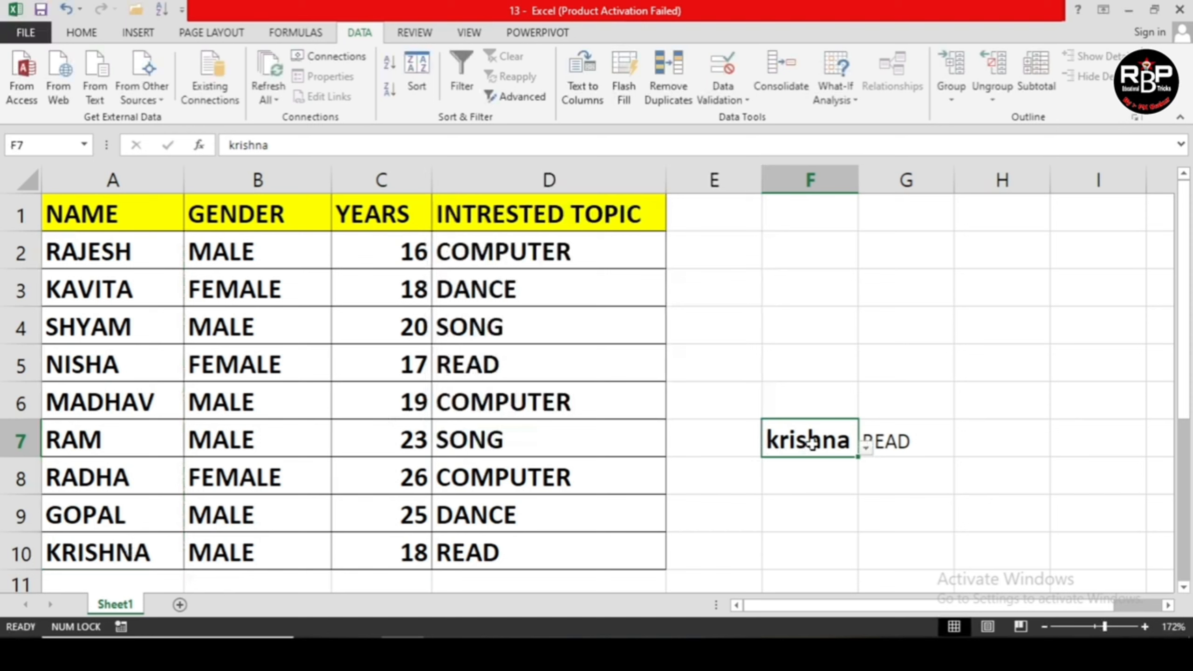
# Step: Choose the A4 name and then the A6 name from F7's dropdown, with the VLOOKUP formula moved from G7 to H7
pyautogui.click(867, 451)
pyautogui.click(780, 488)
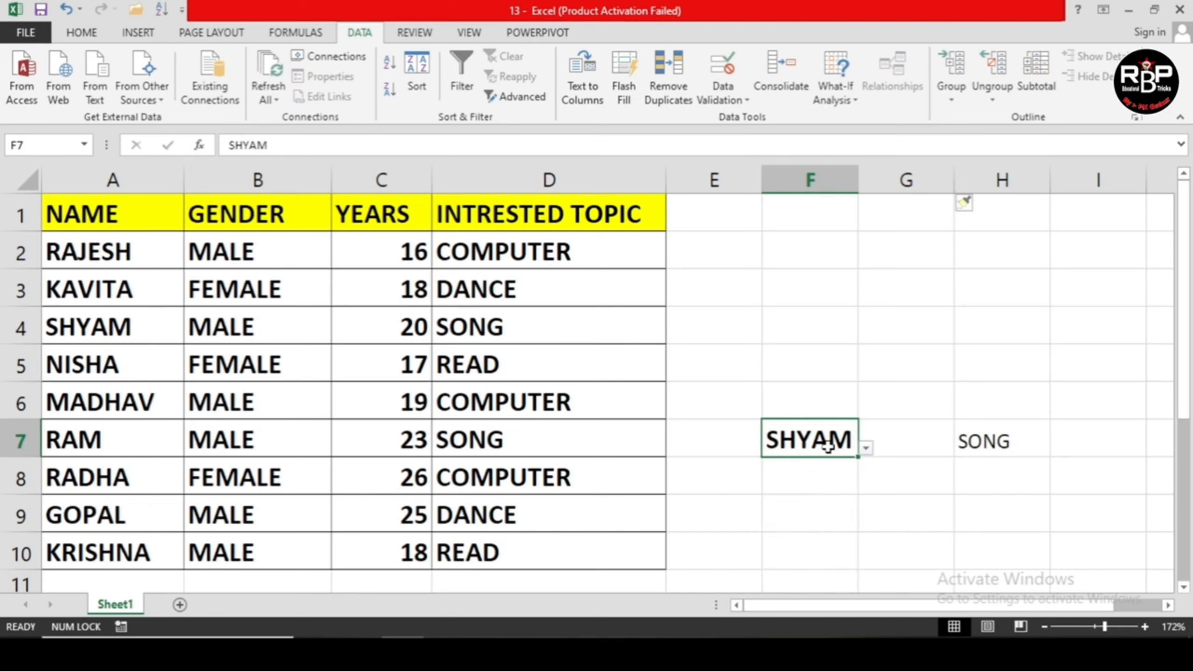
pyautogui.click(866, 449)
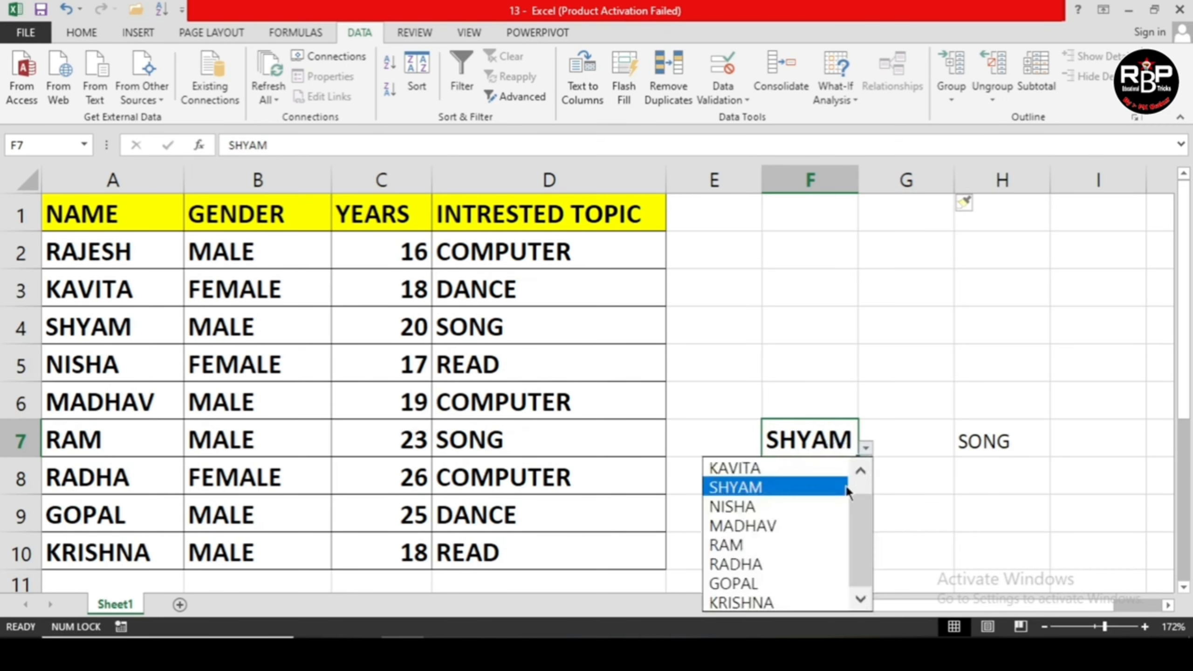
pyautogui.click(775, 526)
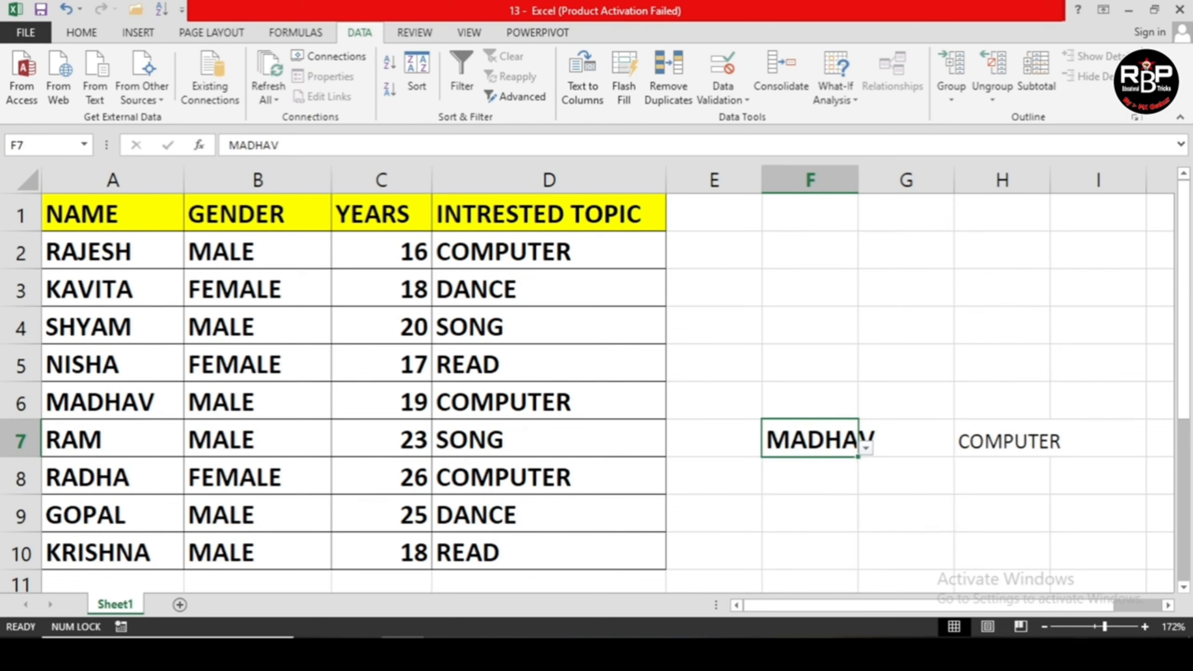
# Step: Widen column H slightly so the looked-up topic in H7 fits inside its cell
pyautogui.moveTo(1105, 626); pyautogui.dragTo(1096, 628)
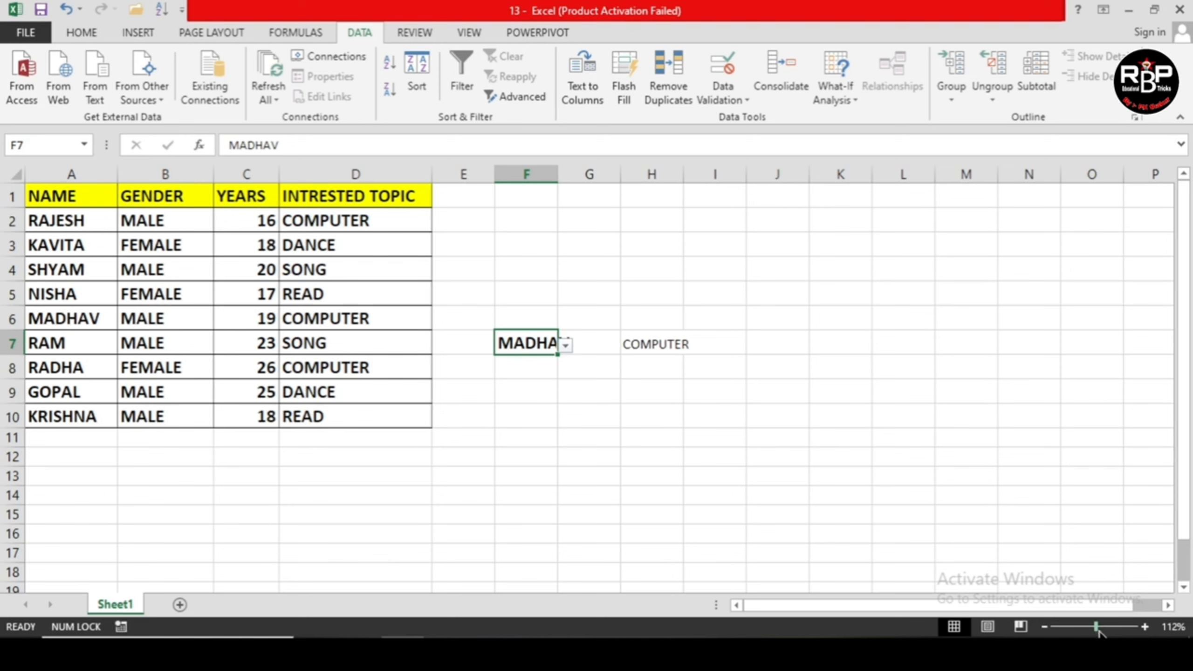
pyautogui.click(1101, 629)
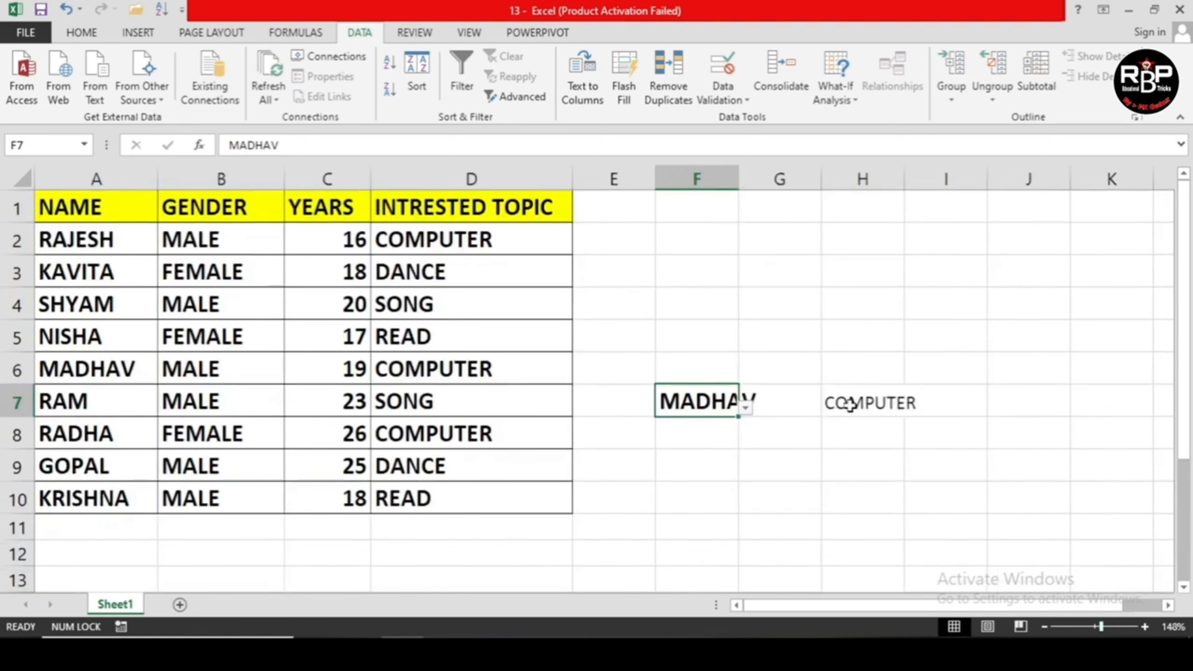
pyautogui.click(942, 397)
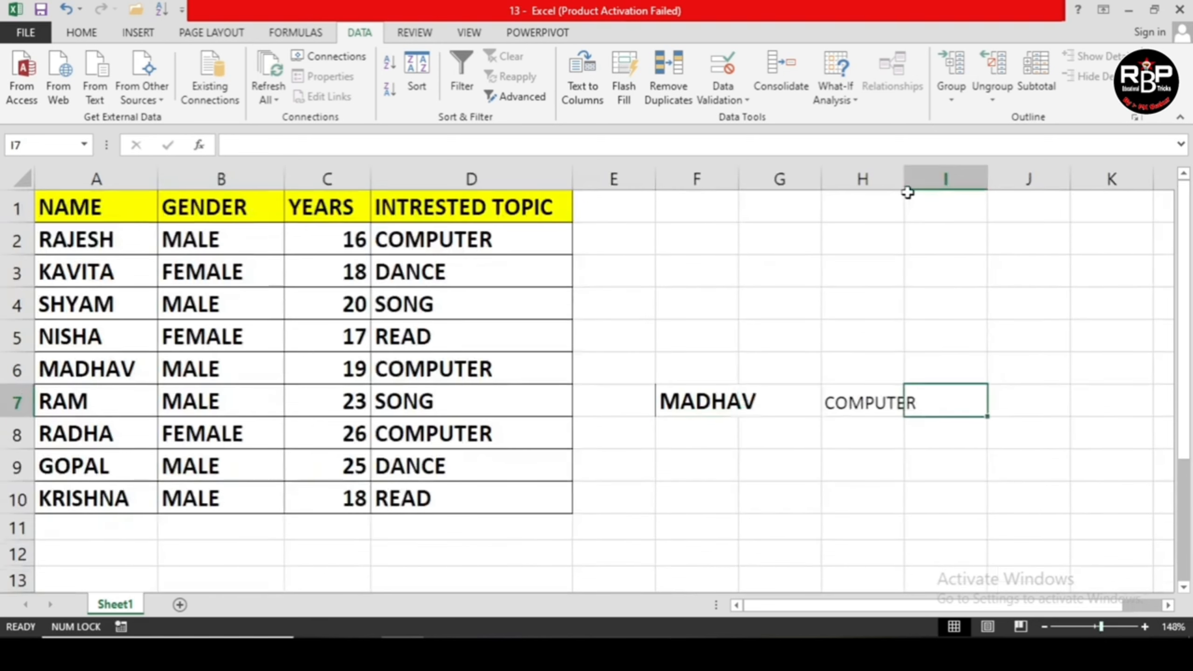
pyautogui.moveTo(908, 185); pyautogui.dragTo(917, 183)
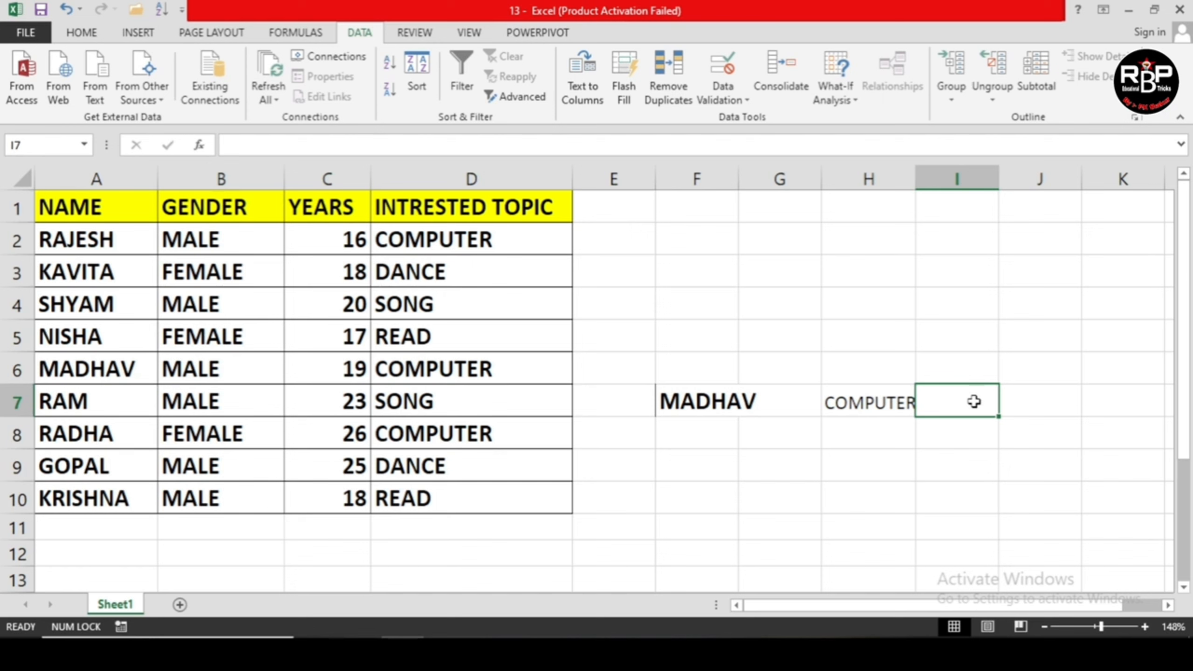
# Step: Start a VLOOKUP formula in I7 with cell F7 as the lookup value
pyautogui.write('=')
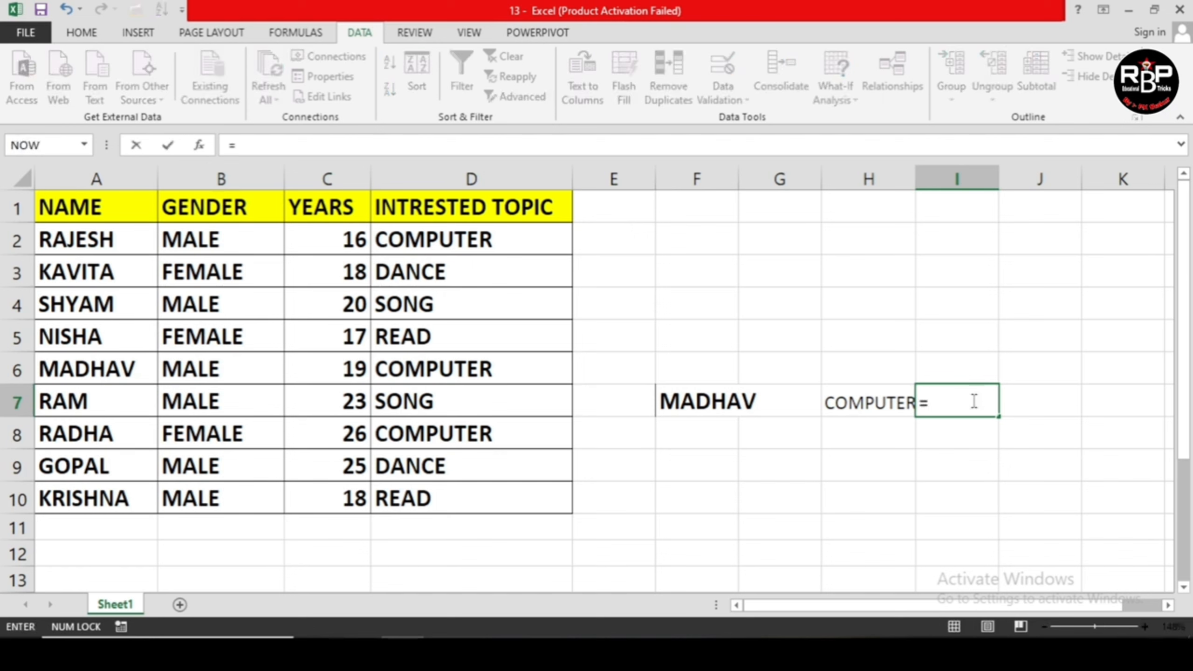
pyautogui.write('vlo')
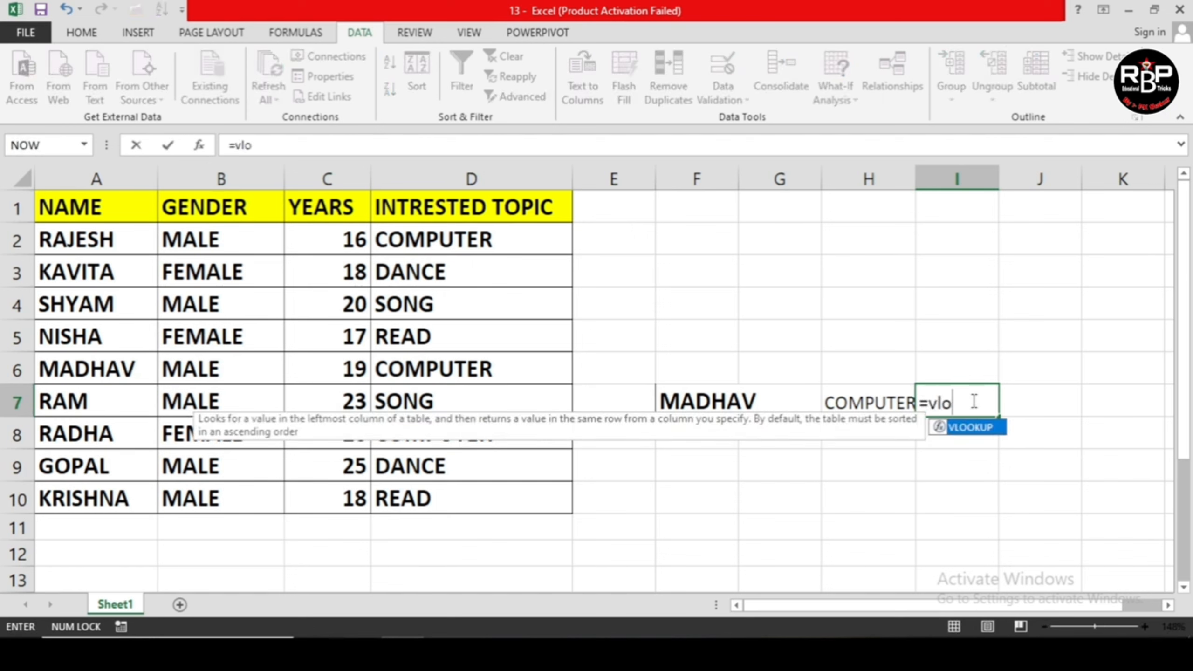
pyautogui.write('kup')
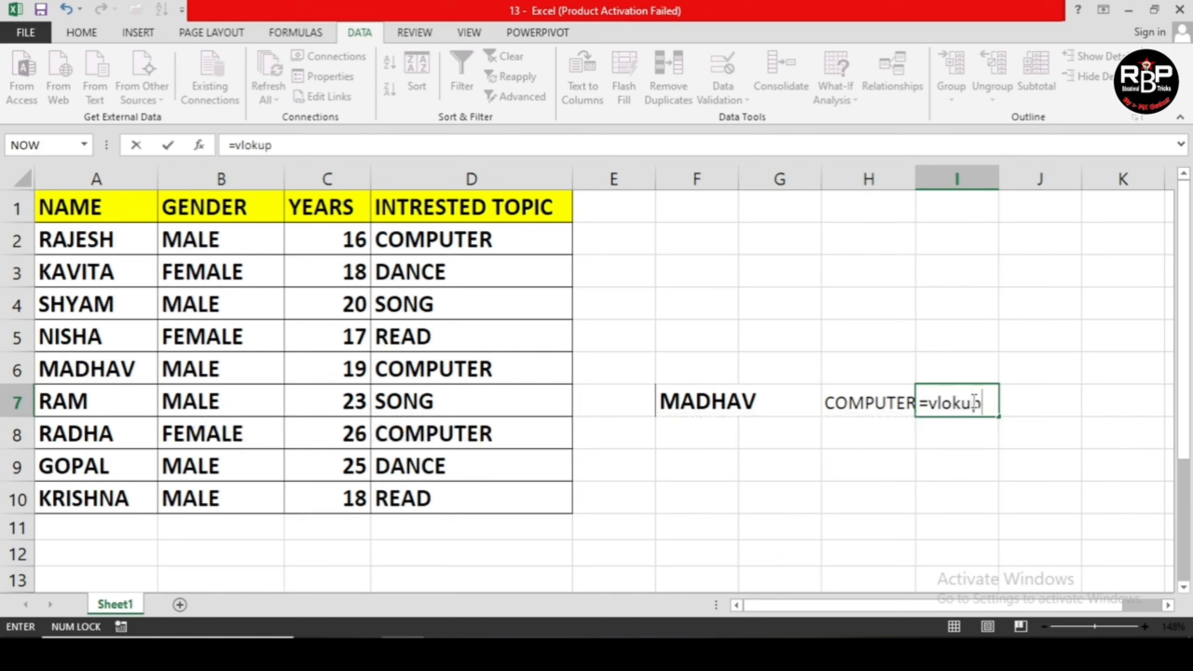
pyautogui.press('BackSpace')
pyautogui.press('BackSpace')
pyautogui.press('BackSpace')
pyautogui.press('BackSpace')
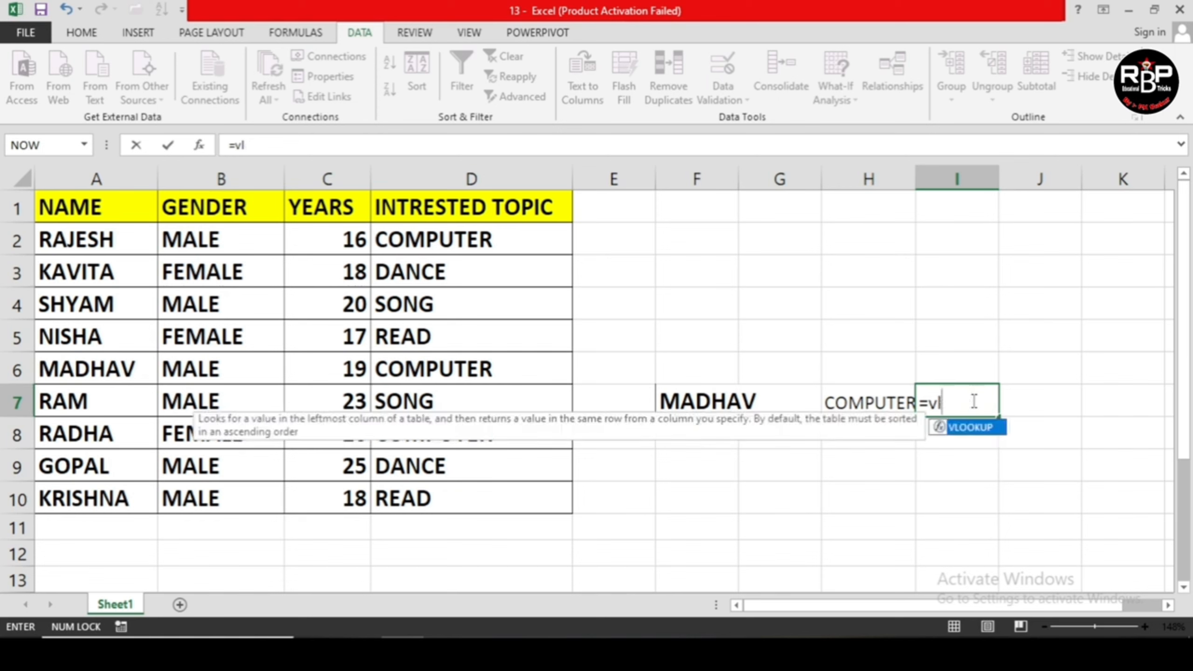
pyautogui.doubleClick(985, 429)
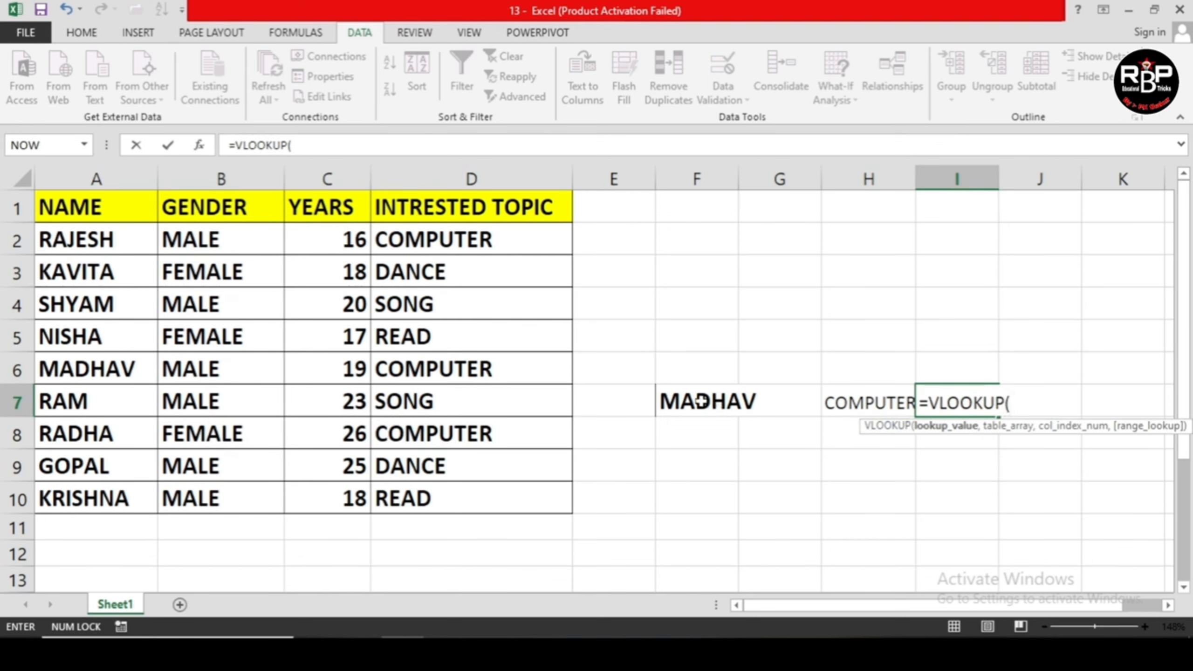
pyautogui.write('f')
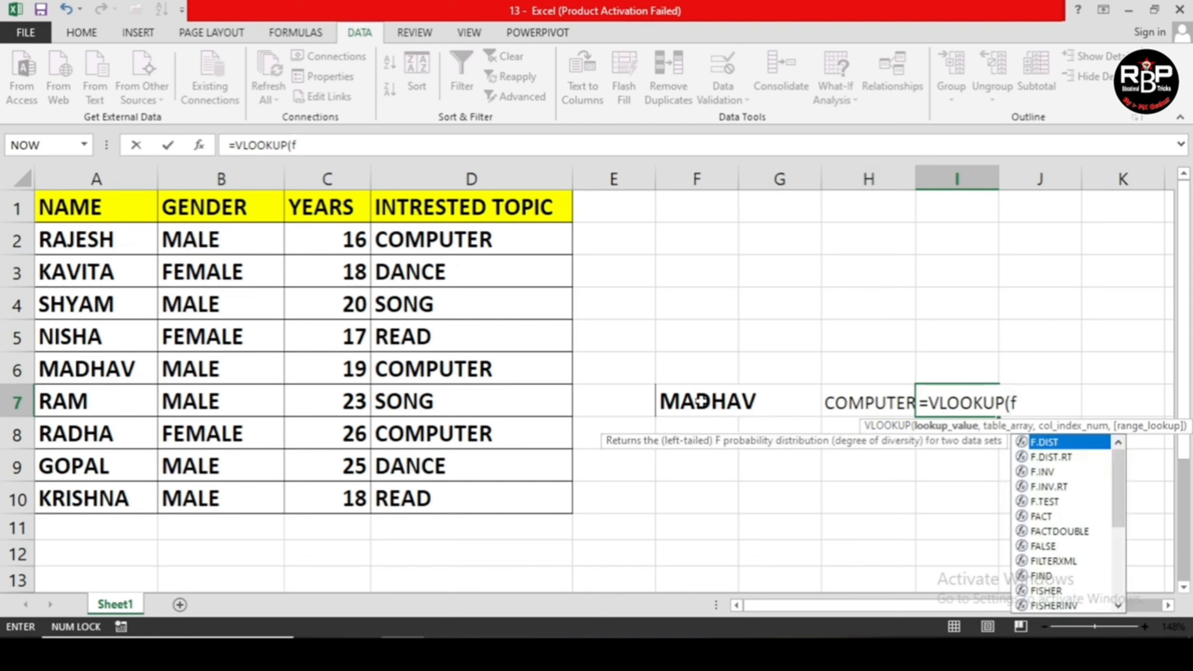
pyautogui.write('7')
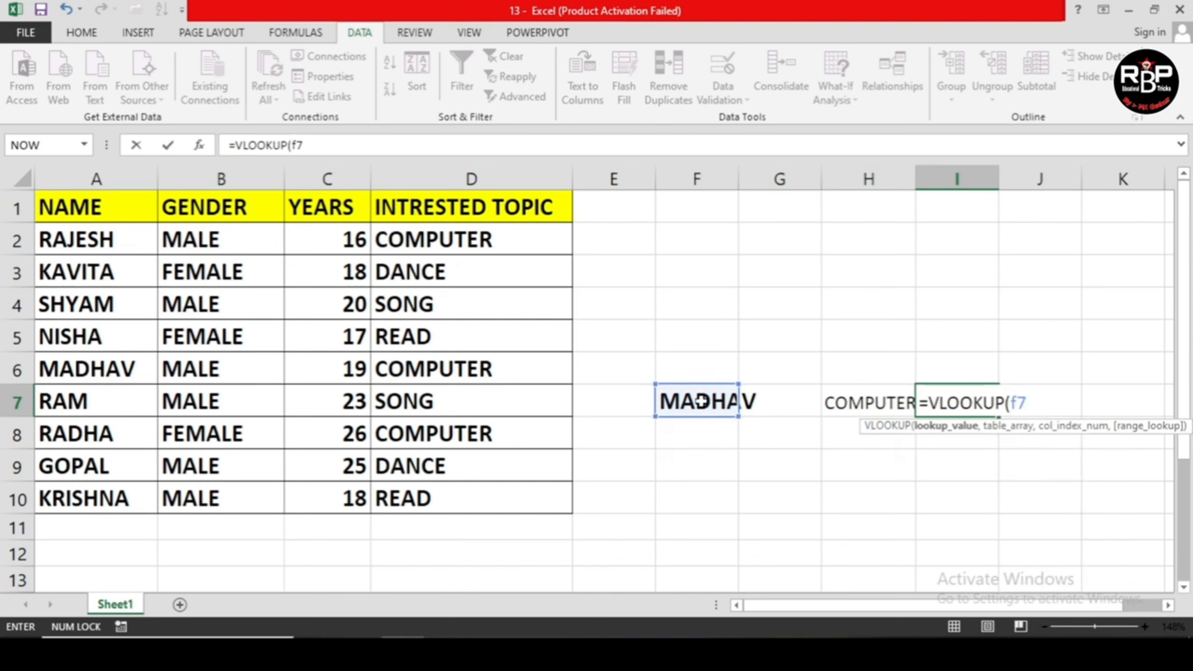
pyautogui.write(',')
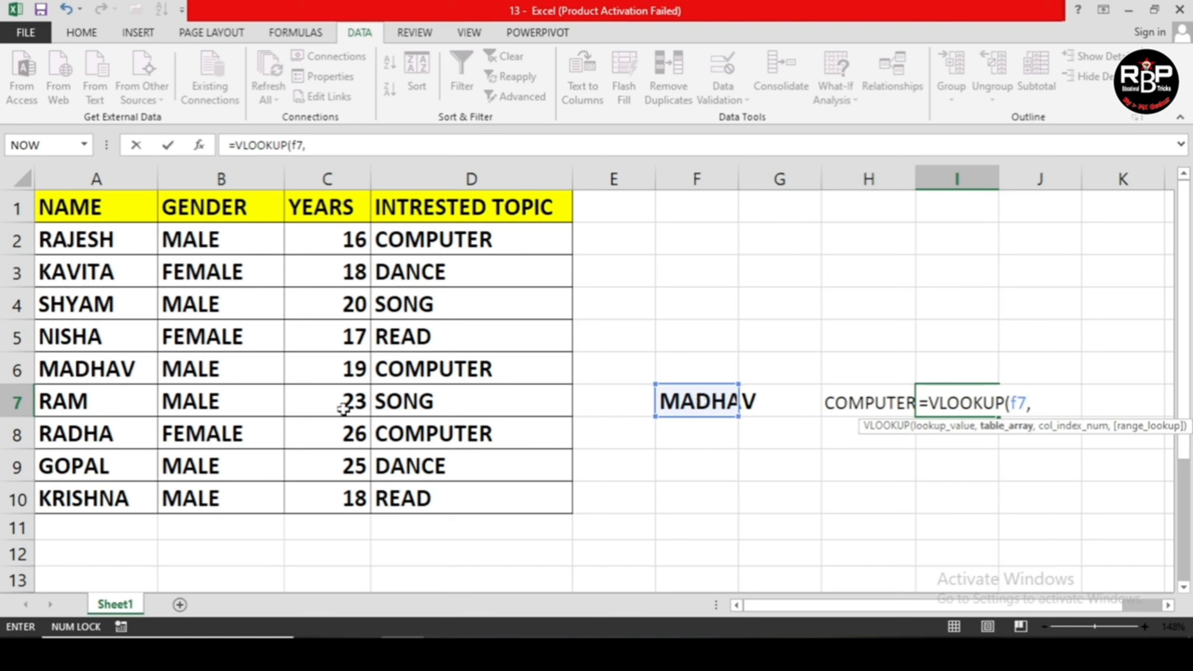
# Step: Complete I7's VLOOKUP with table range A2:D10, column index 3 and FALSE for an exact match
pyautogui.moveTo(53, 237); pyautogui.dragTo(479, 500)
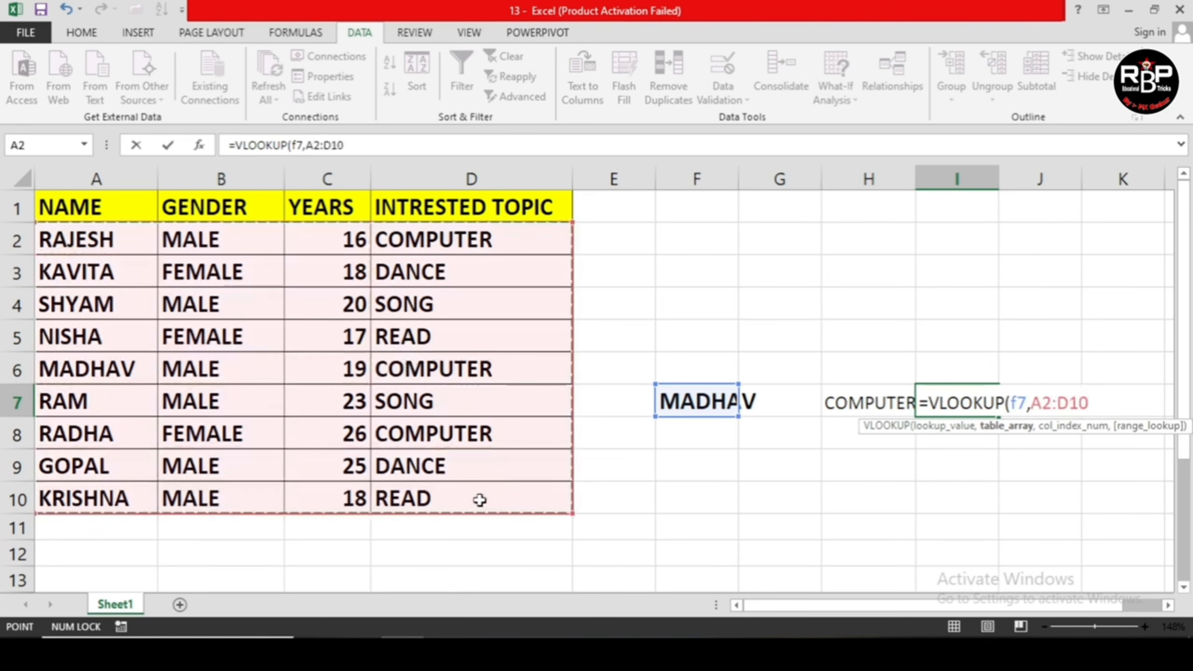
pyautogui.write(',')
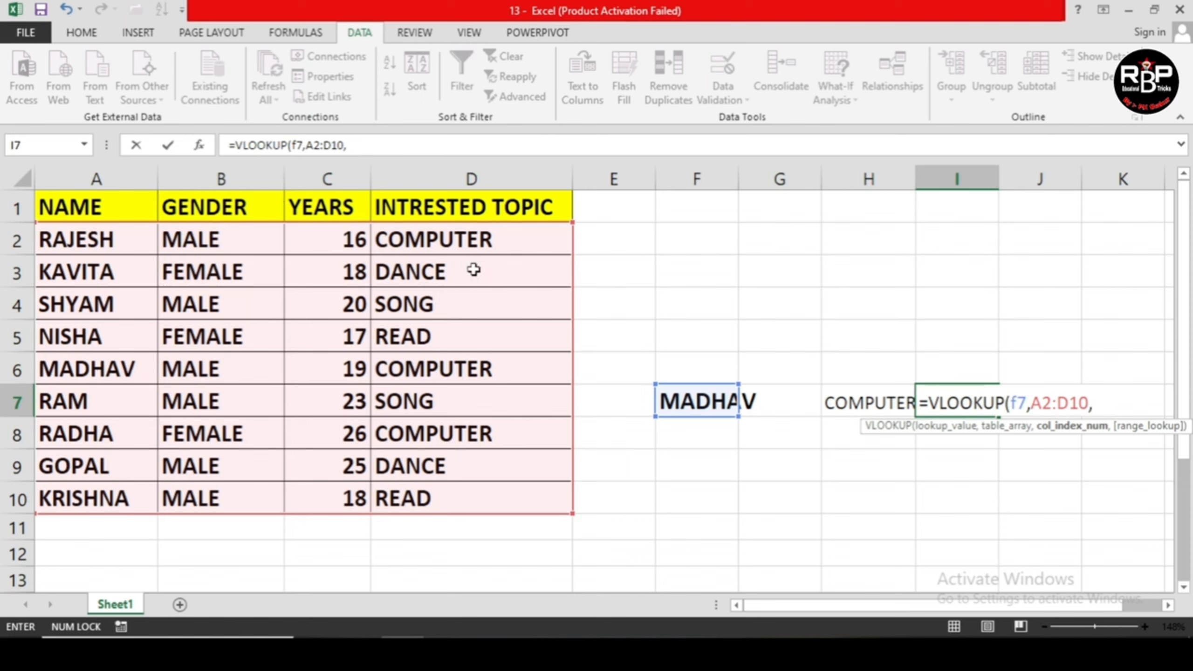
pyautogui.write('3,')
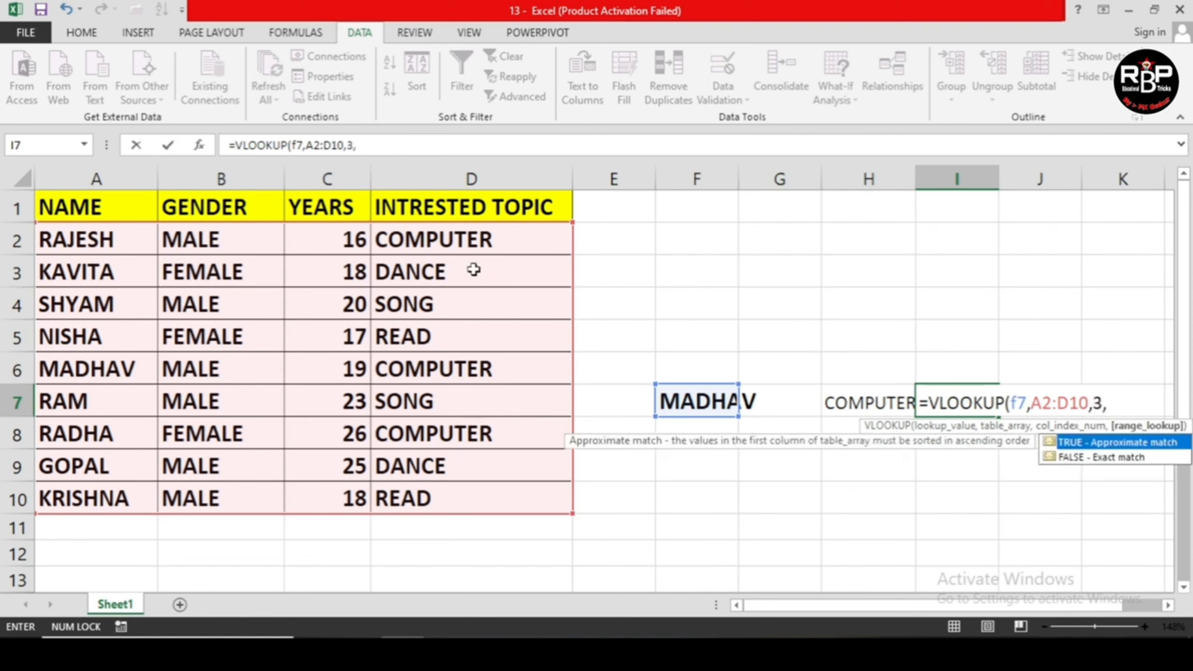
pyautogui.write('false')
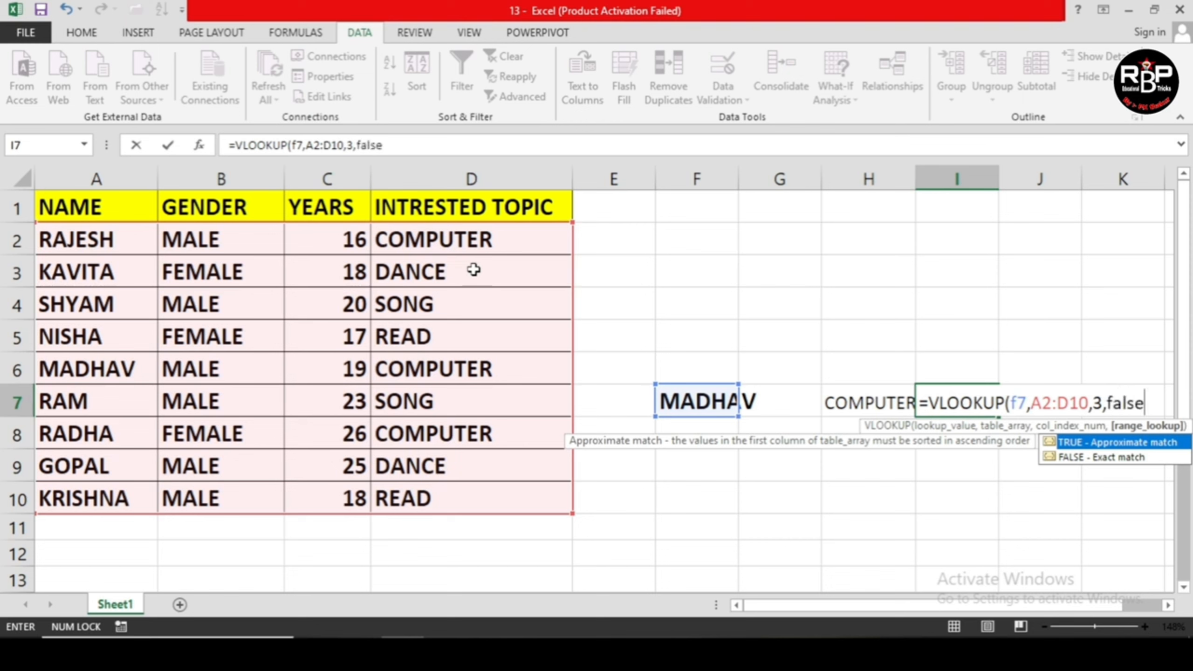
pyautogui.write(')')
pyautogui.press('Return')
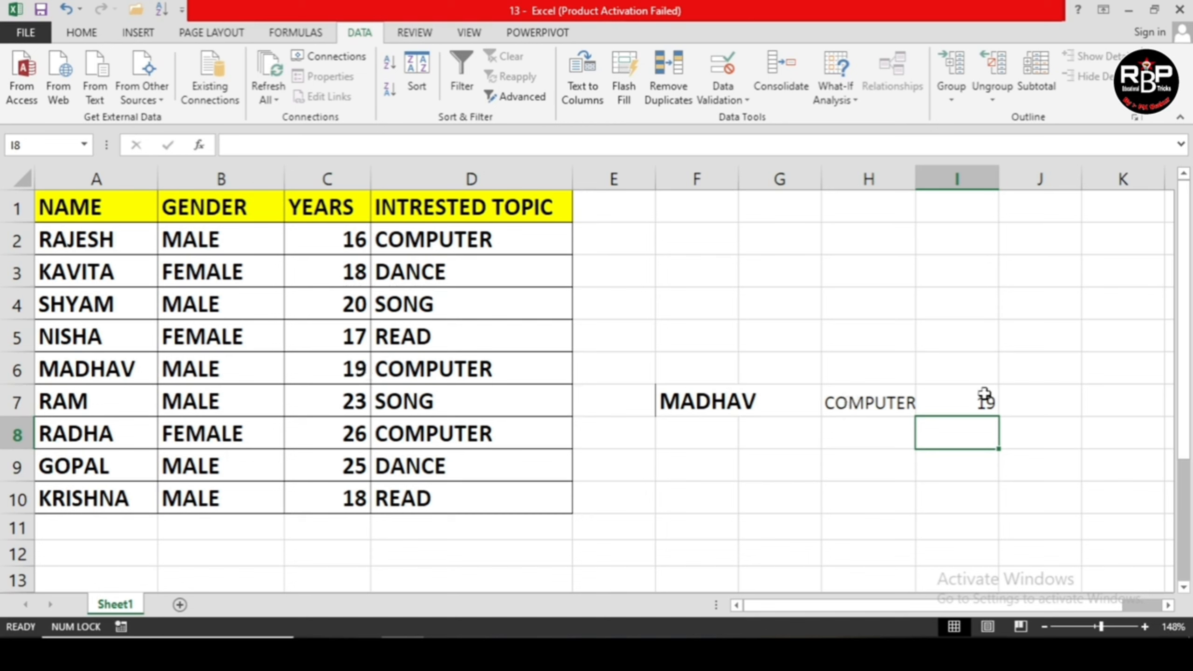
# Step: Choose the name from A7 in F7's dropdown to test the topic and years lookups
pyautogui.click(979, 408)
pyautogui.click(735, 404)
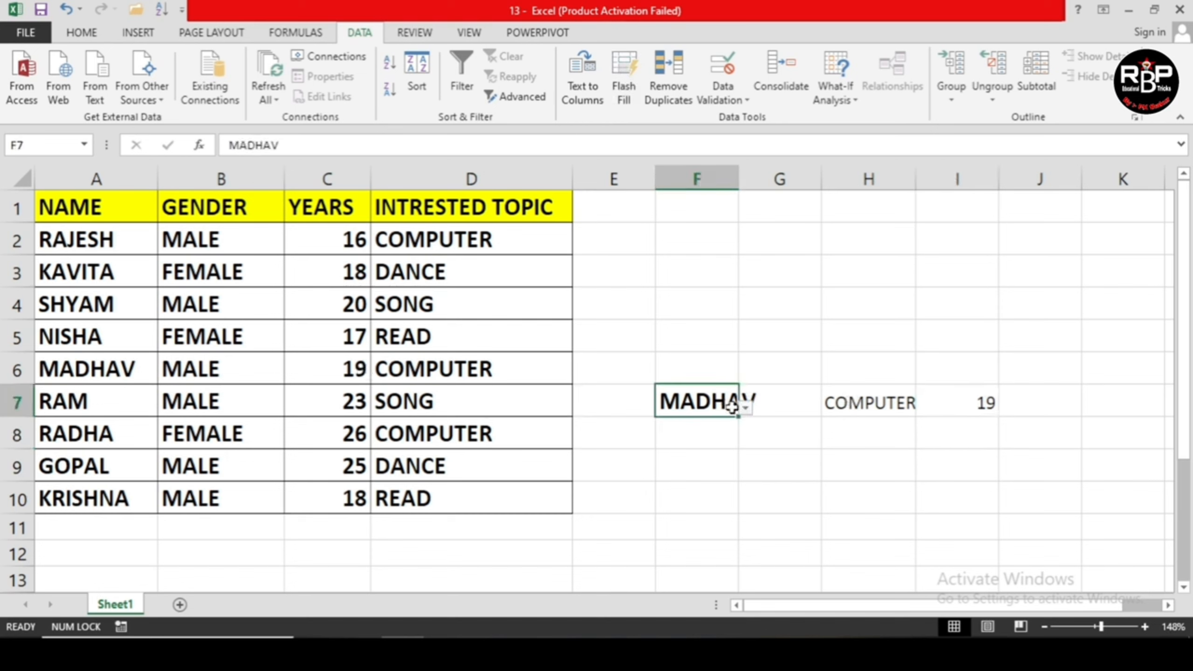
pyautogui.click(746, 407)
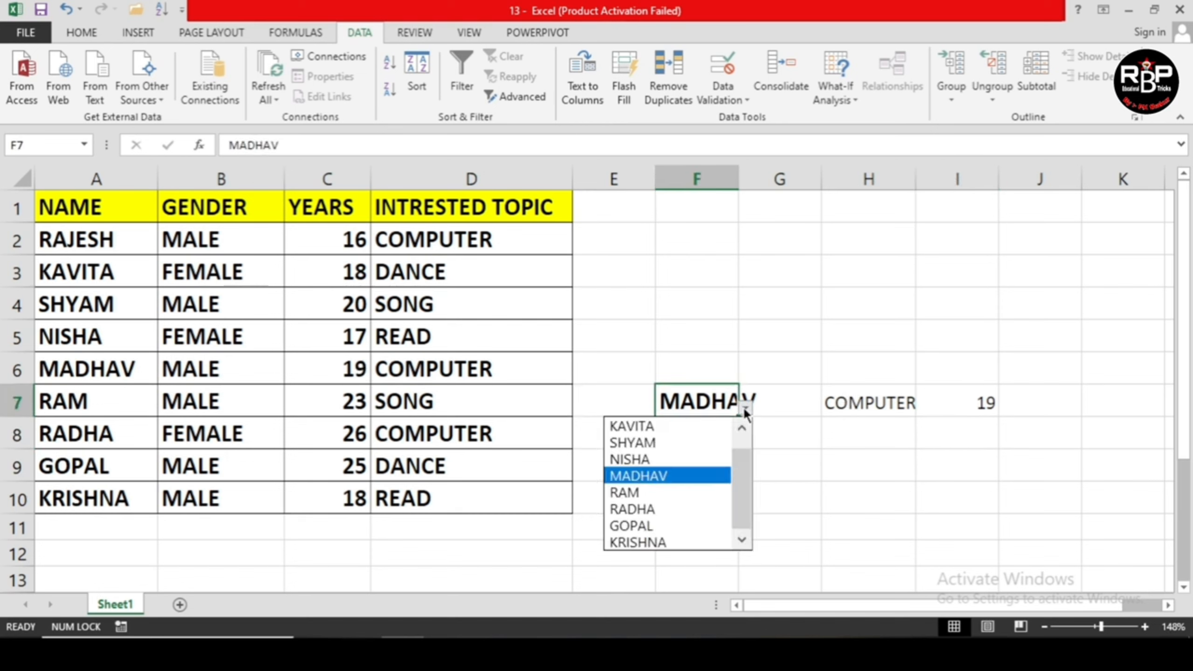
pyautogui.click(706, 493)
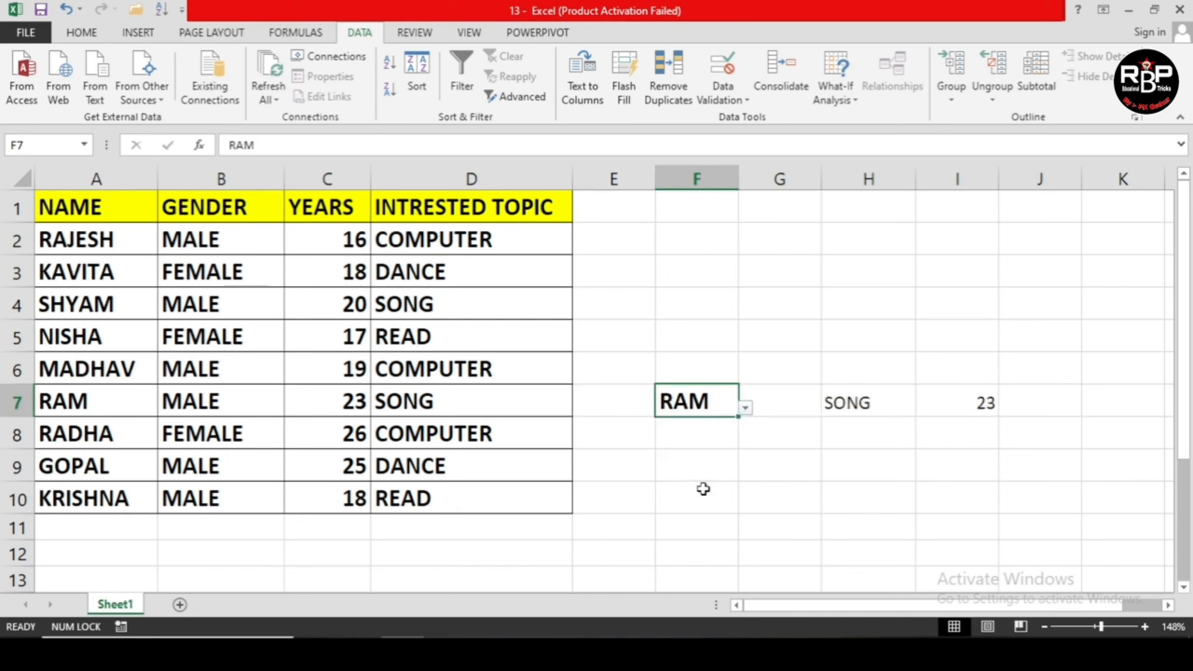
# Step: Move the years lookup formula from I7 to H8, directly below the topic lookup, and check the formulas in H7 and H8
pyautogui.click(981, 408)
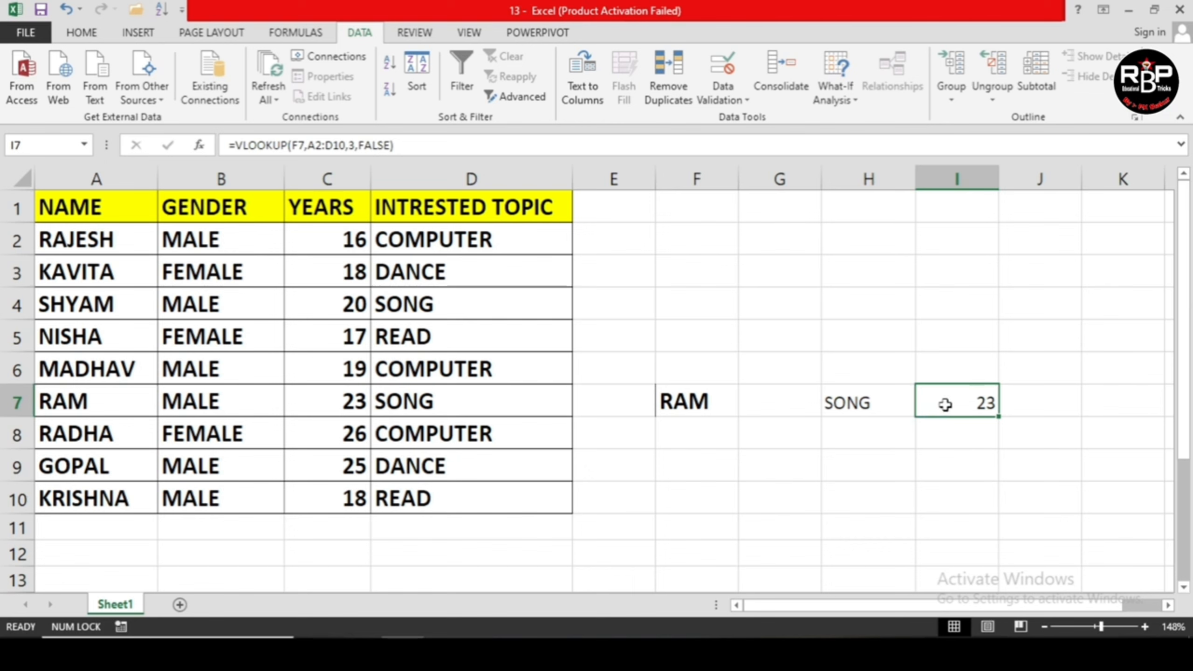
pyautogui.hotkey('ctrl', 'c')
pyautogui.click(857, 431)
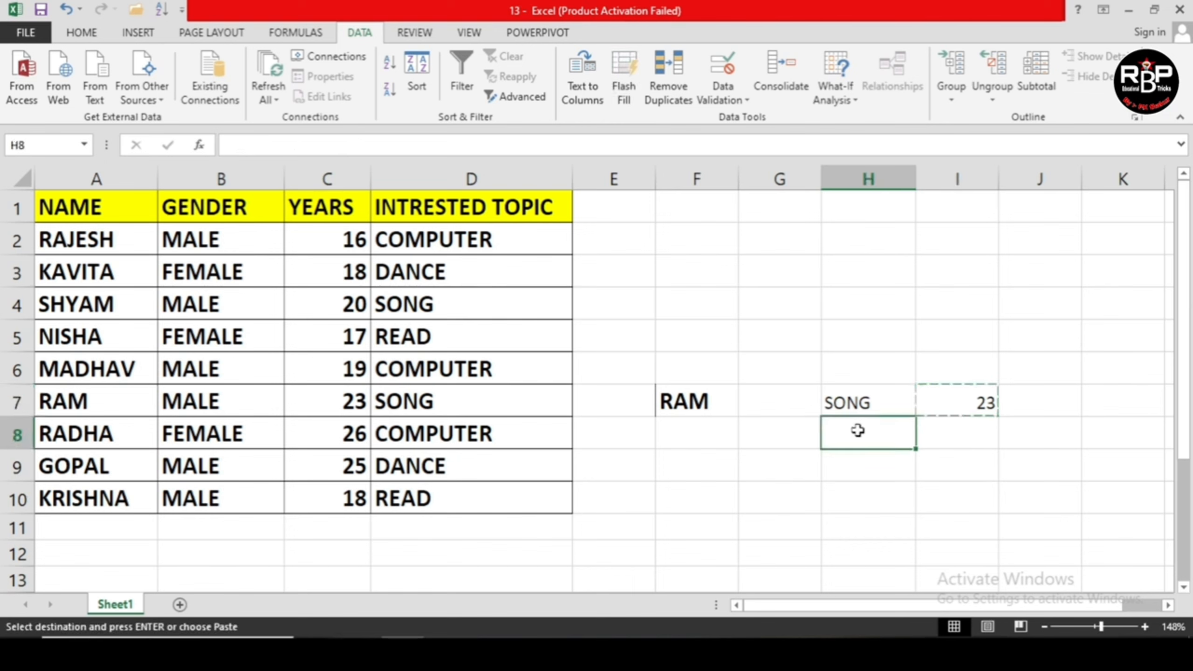
pyautogui.press('Return')
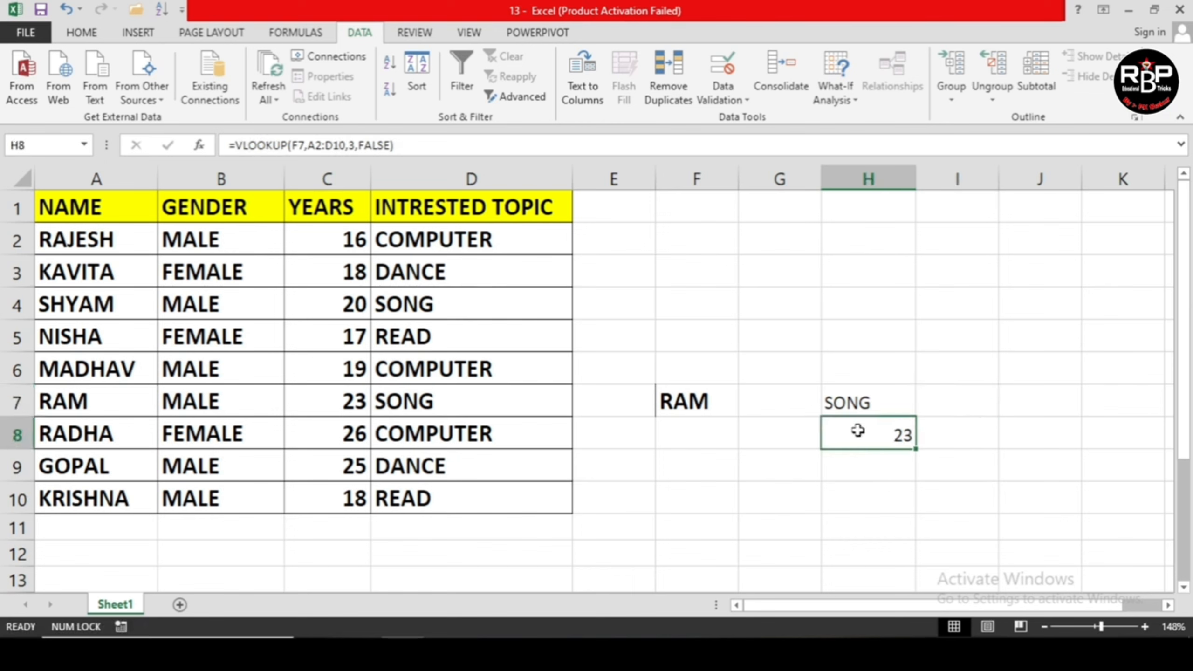
pyautogui.click(859, 397)
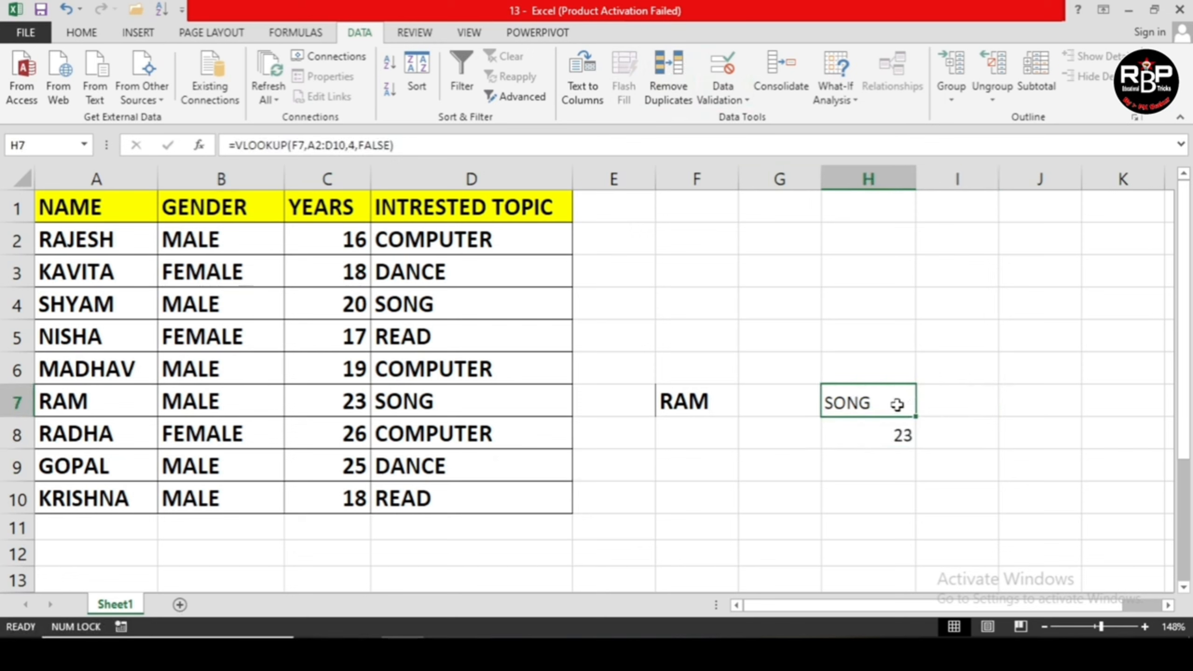
pyautogui.click(896, 439)
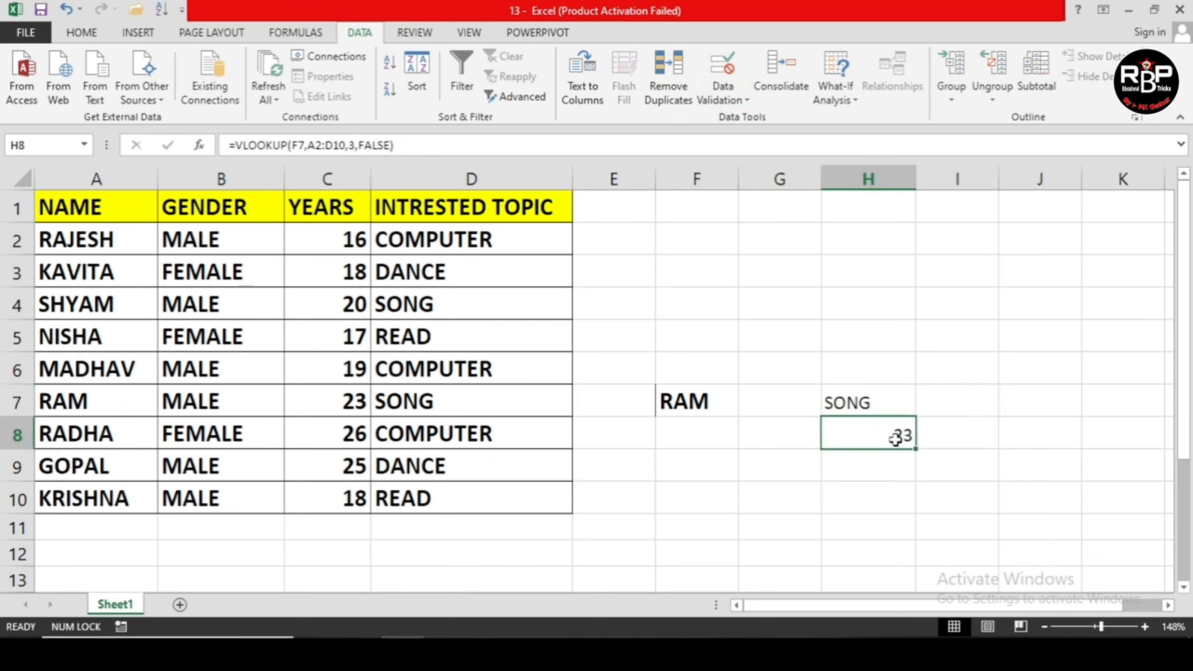
# Step: Choose the name from A3 in F7's dropdown to test the topic and years lookups
pyautogui.click(694, 404)
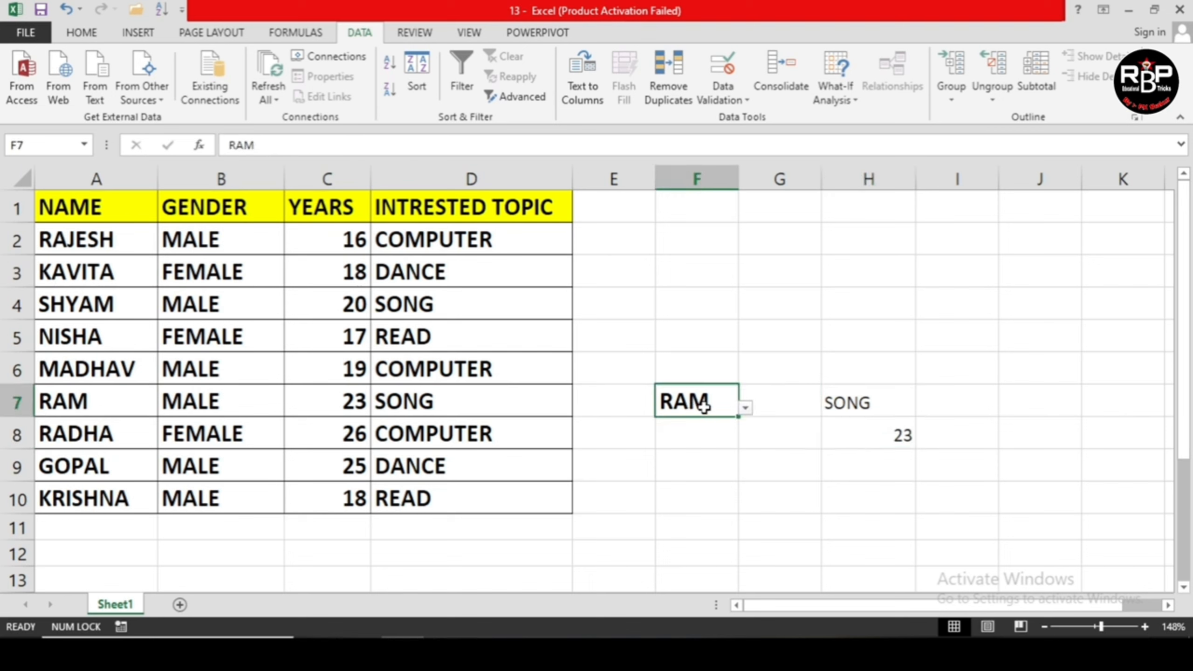
pyautogui.click(746, 409)
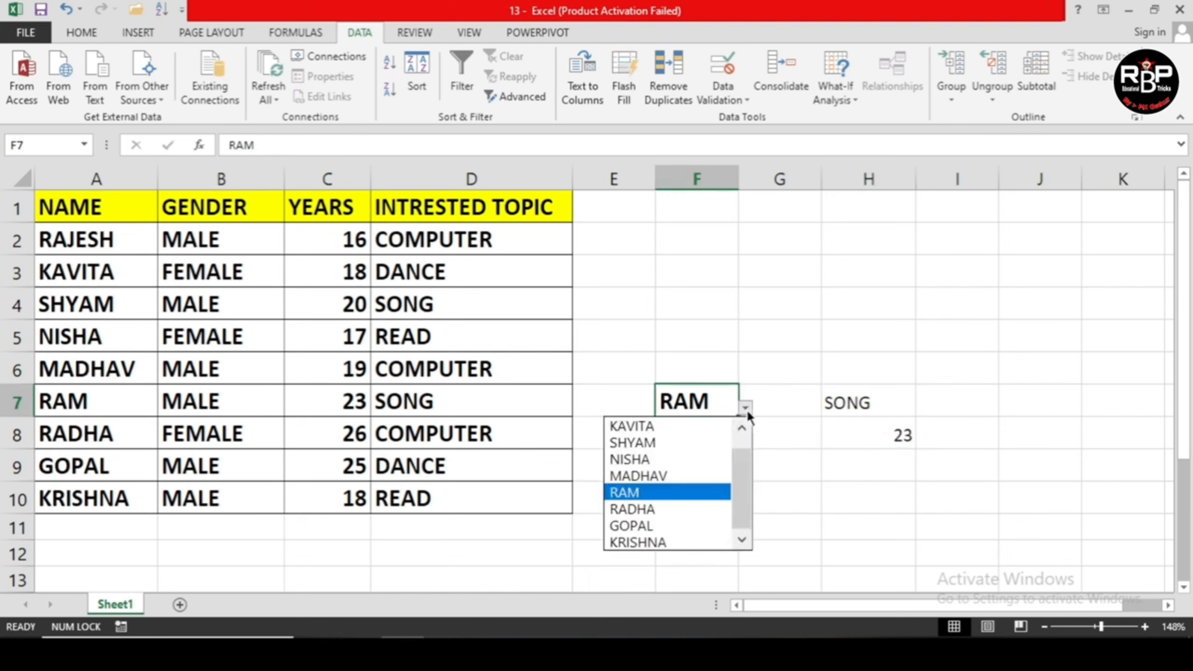
pyautogui.click(667, 426)
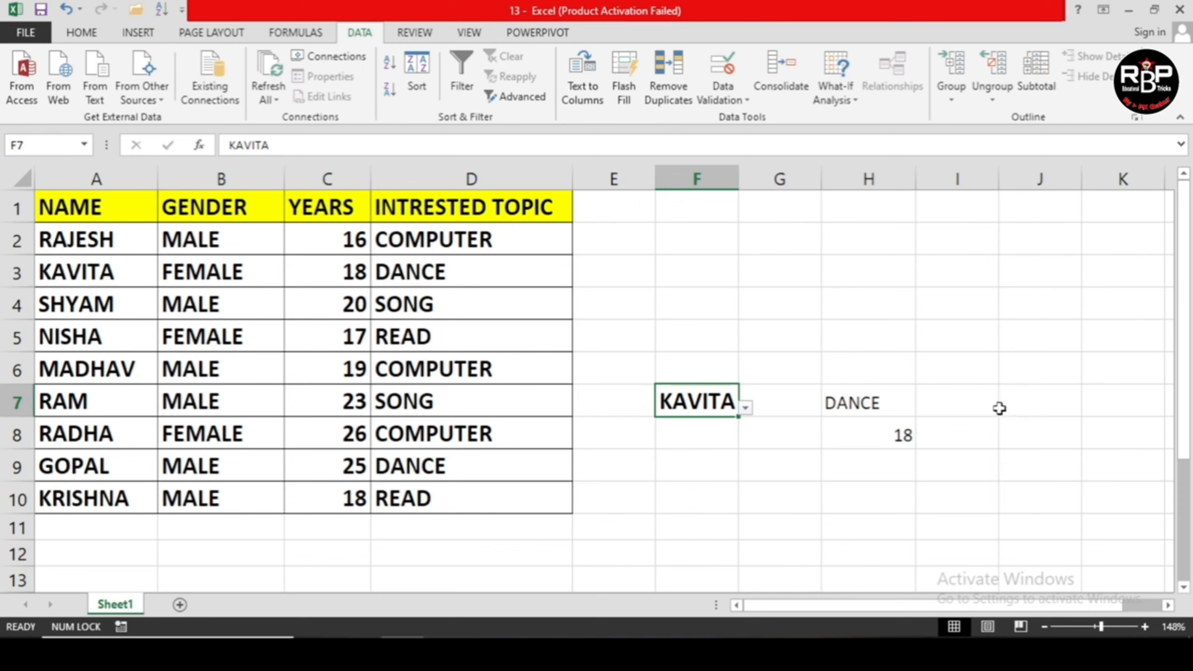
# Step: Start a VLOOKUP formula for the gender in I7 with cell F7 as the lookup value
pyautogui.click(977, 408)
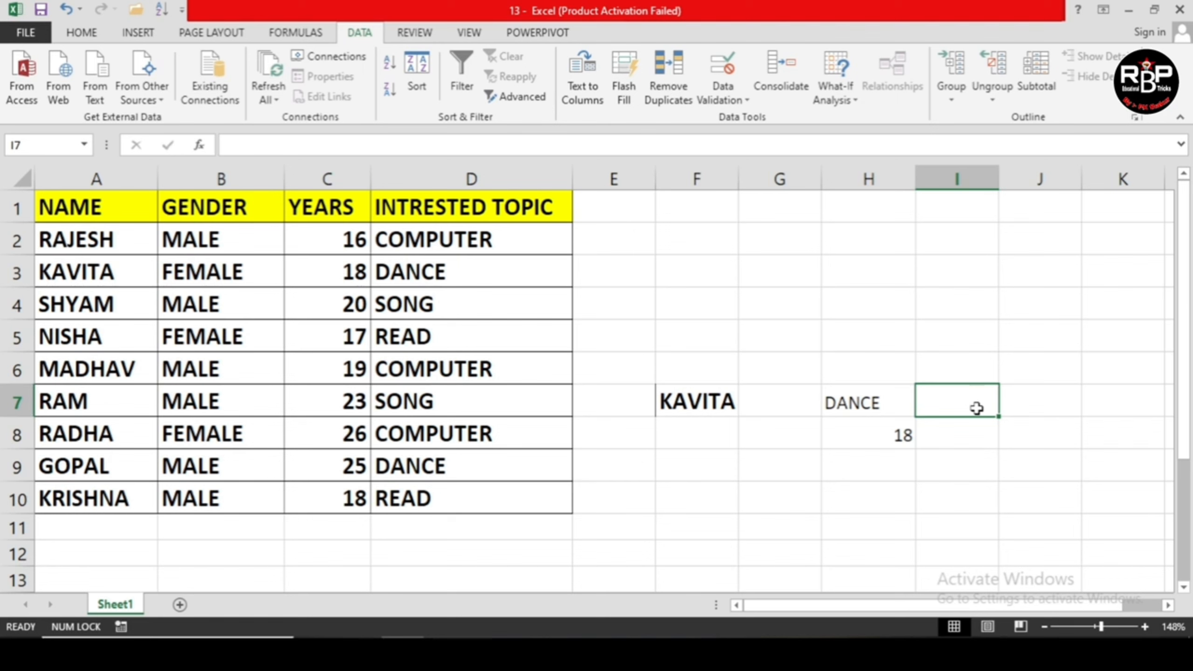
pyautogui.write('=')
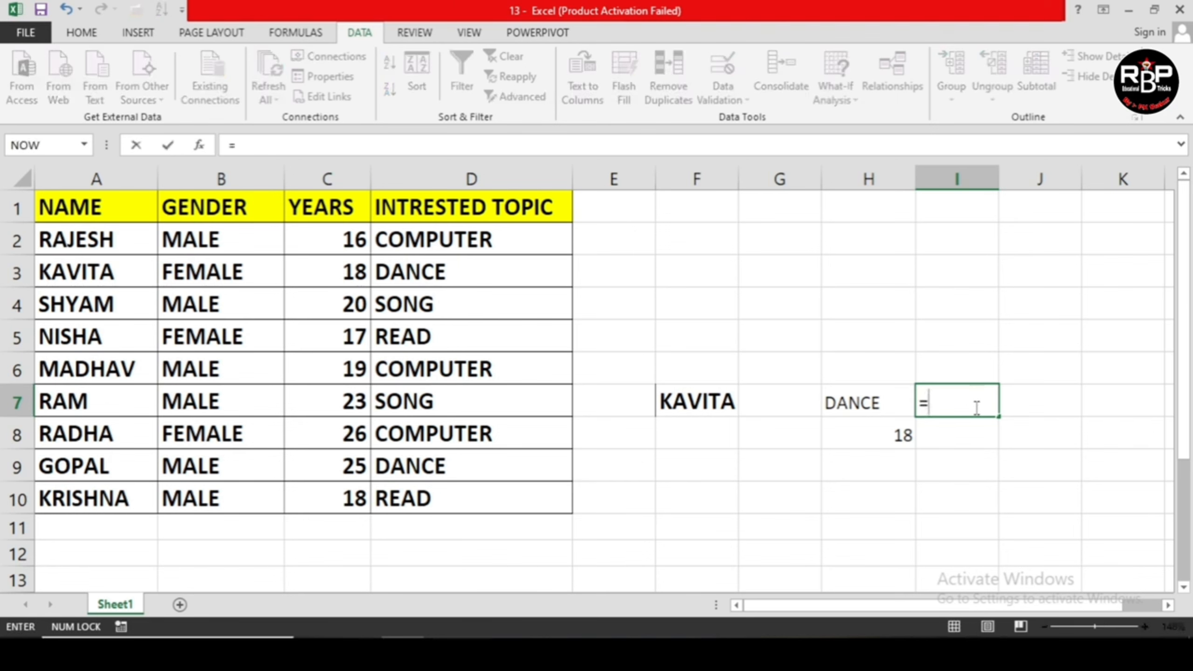
pyautogui.write('vl')
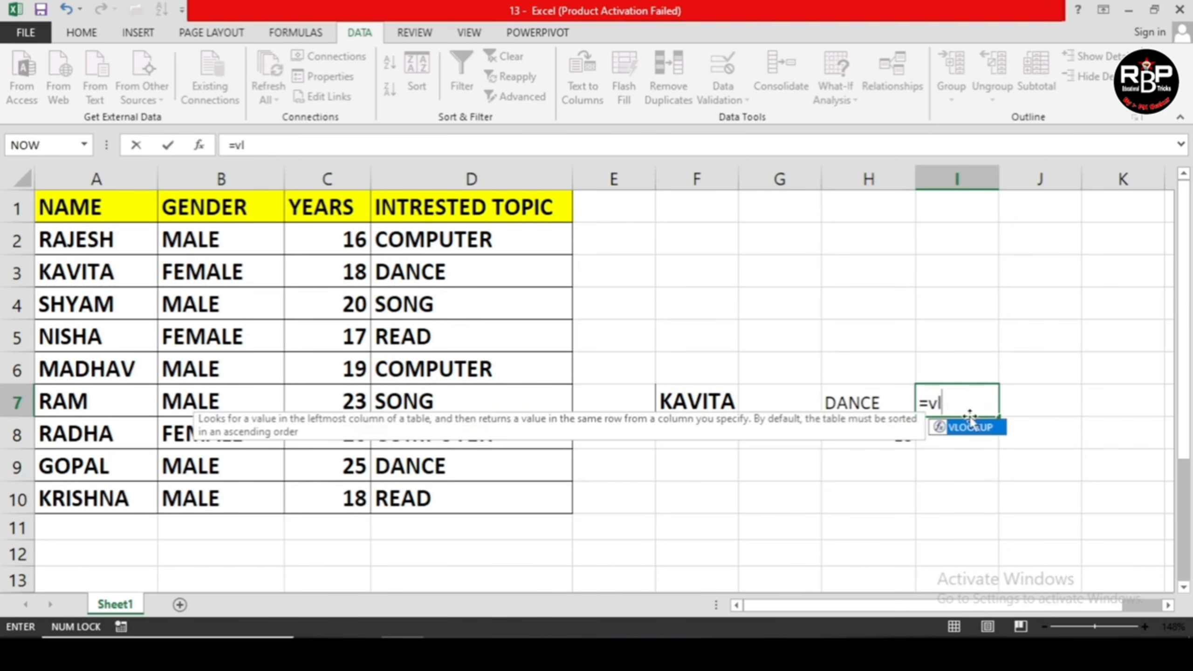
pyautogui.doubleClick(978, 429)
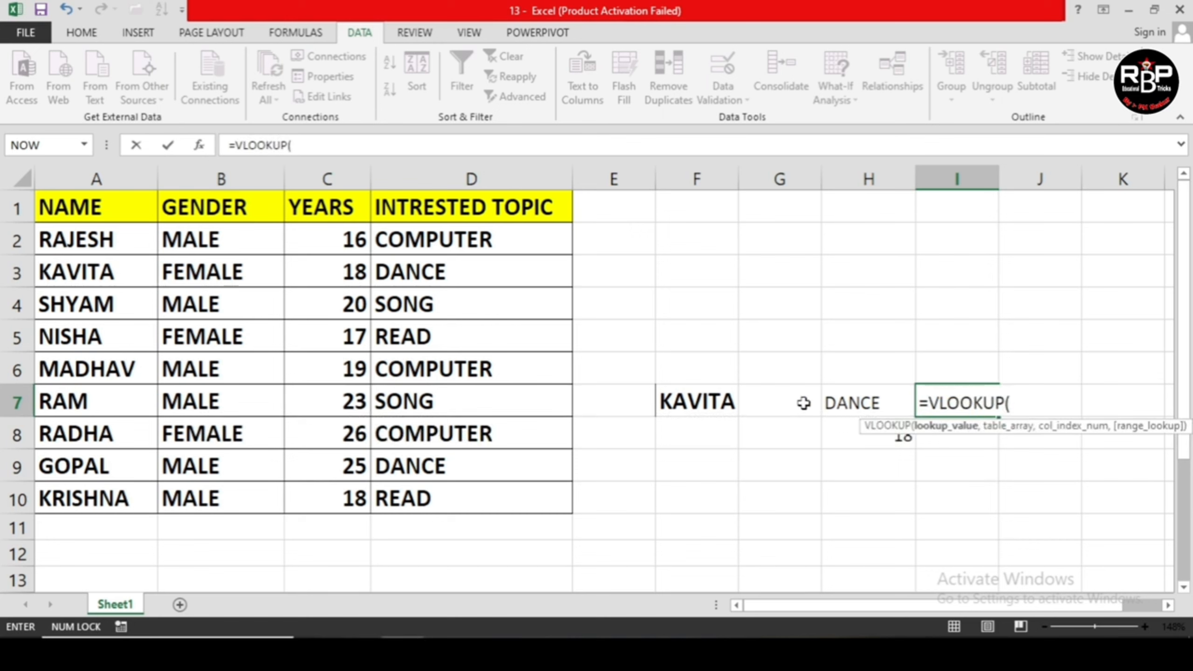
pyautogui.write('f')
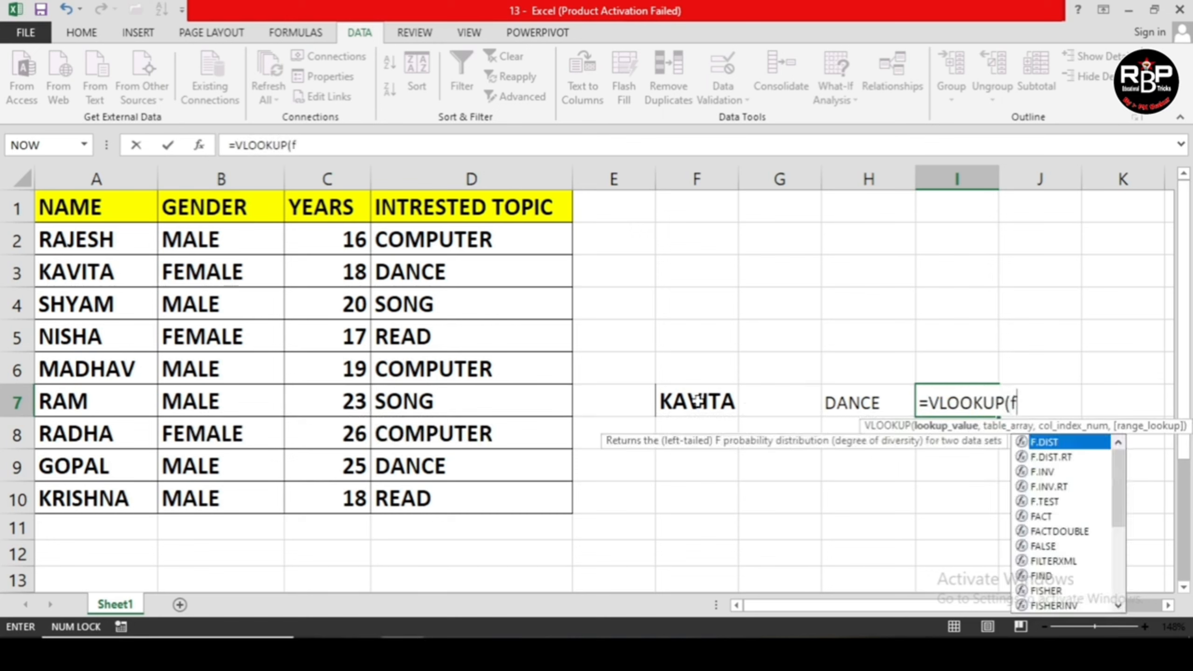
pyautogui.write('7')
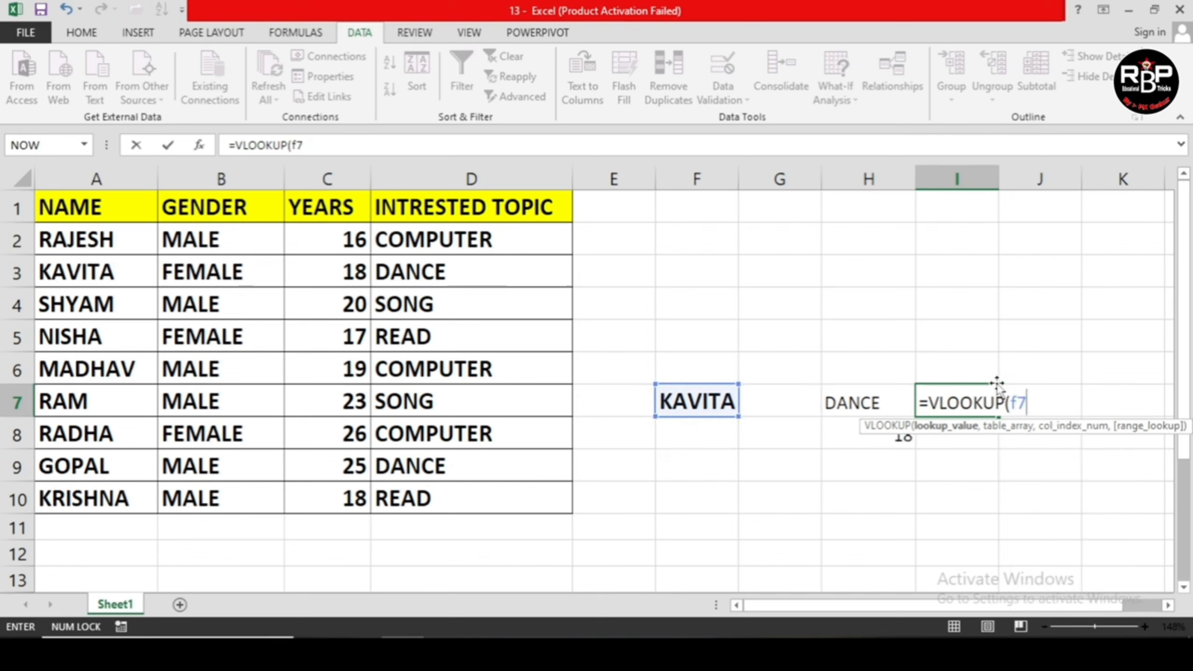
pyautogui.write(',')
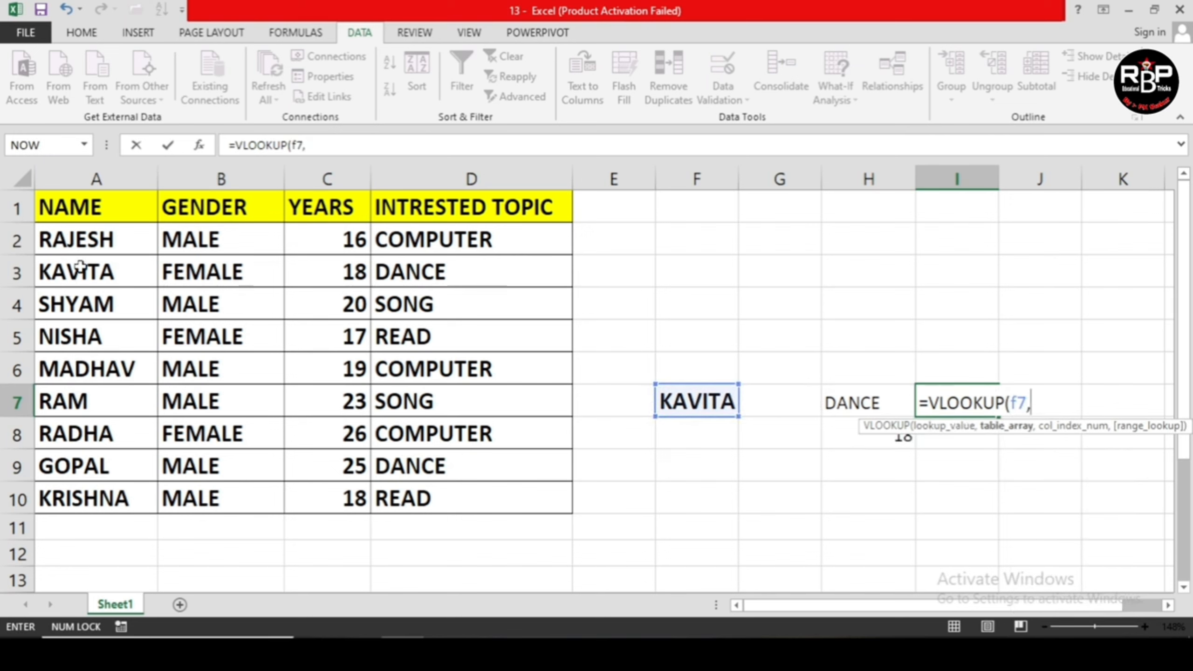
# Step: Complete I7's VLOOKUP with table range A2:D10, column index 2 and FALSE for an exact match
pyautogui.moveTo(99, 239); pyautogui.dragTo(483, 492)
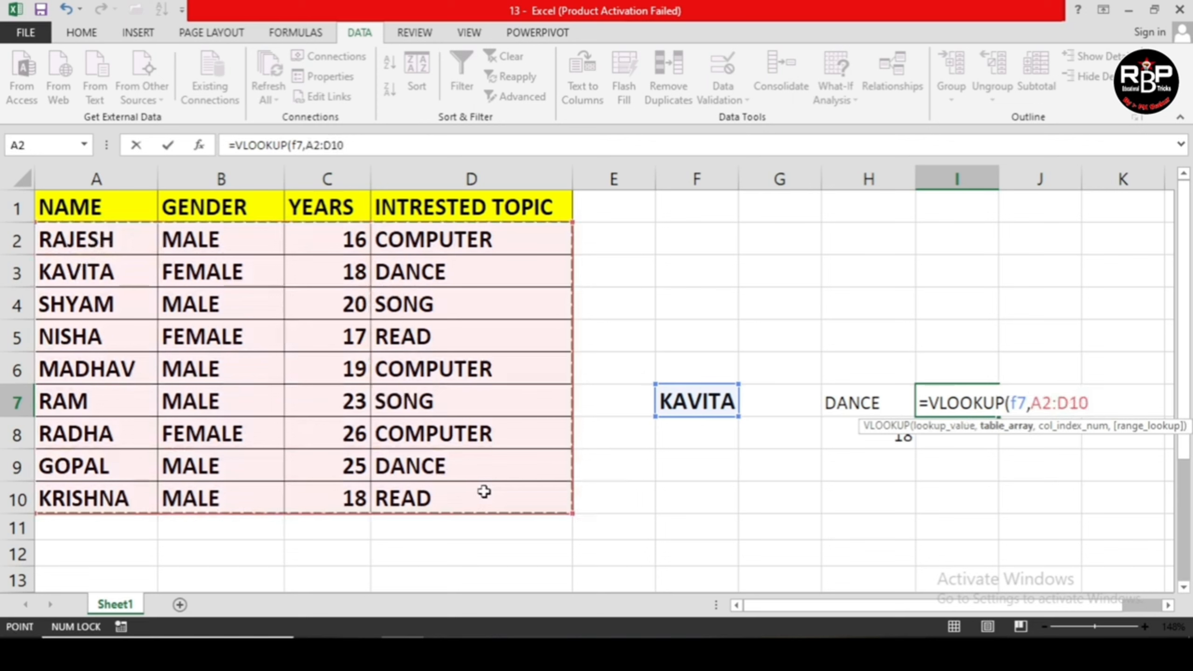
pyautogui.write(',')
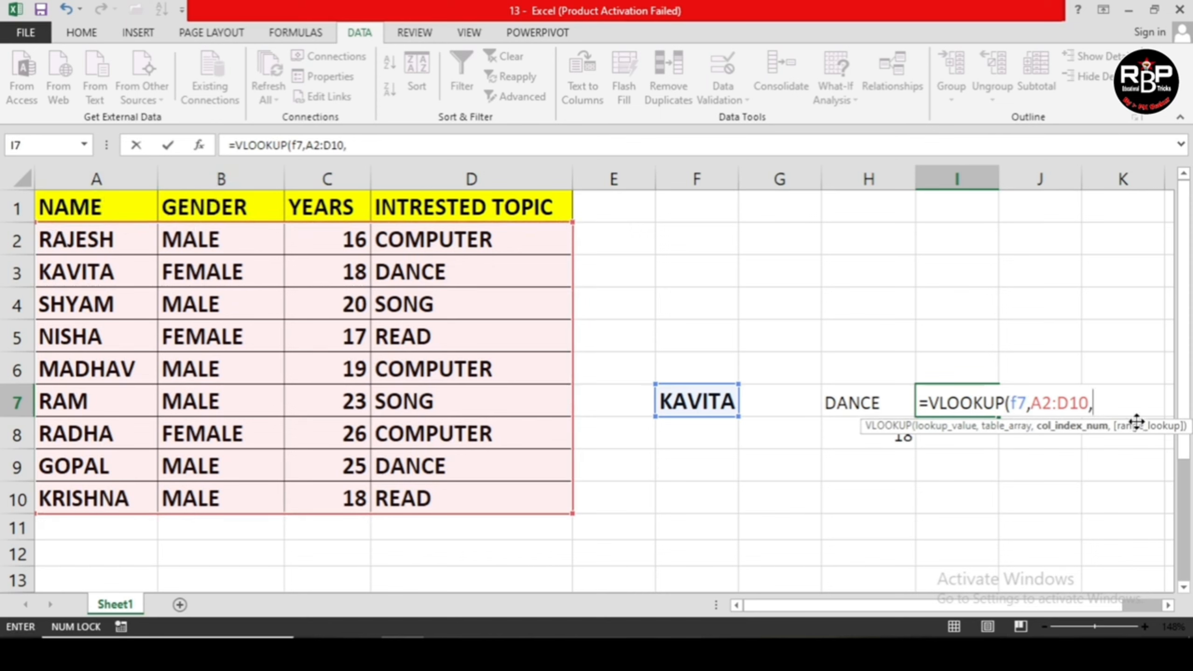
pyautogui.write('2,')
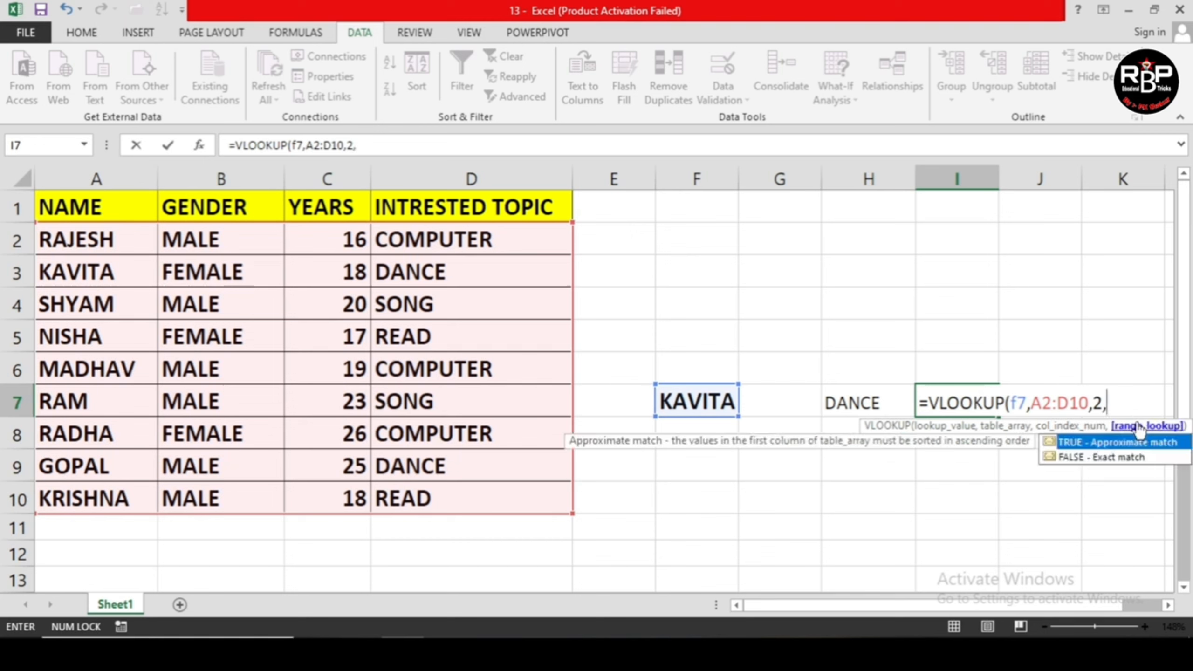
pyautogui.write('false')
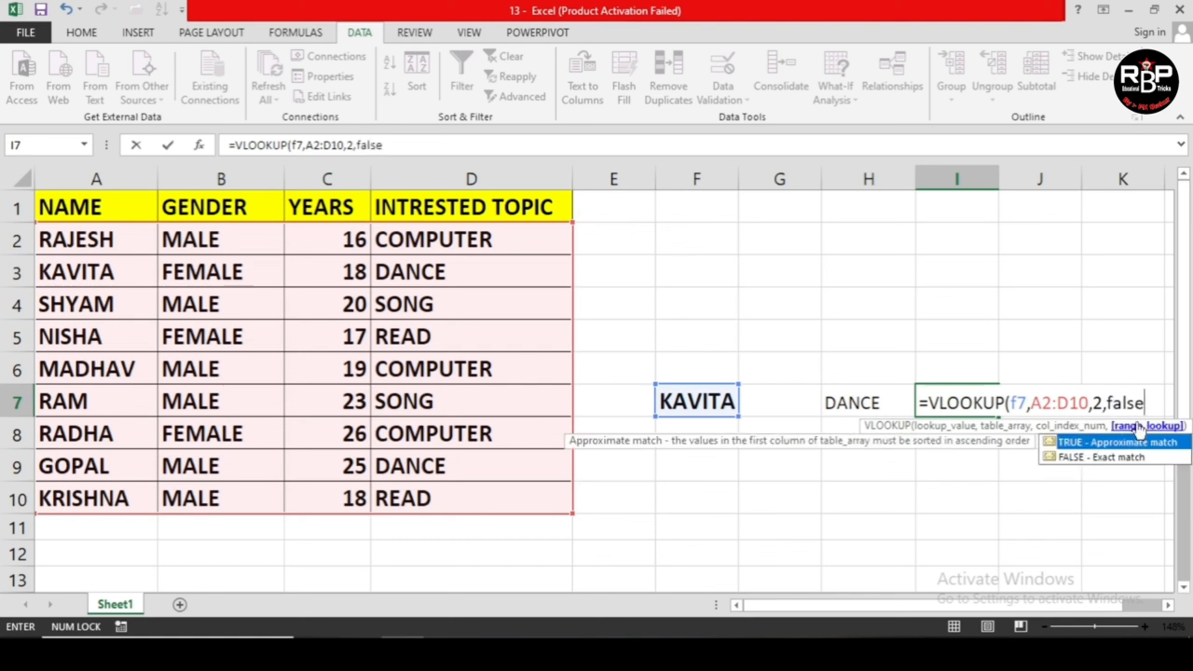
pyautogui.write(')')
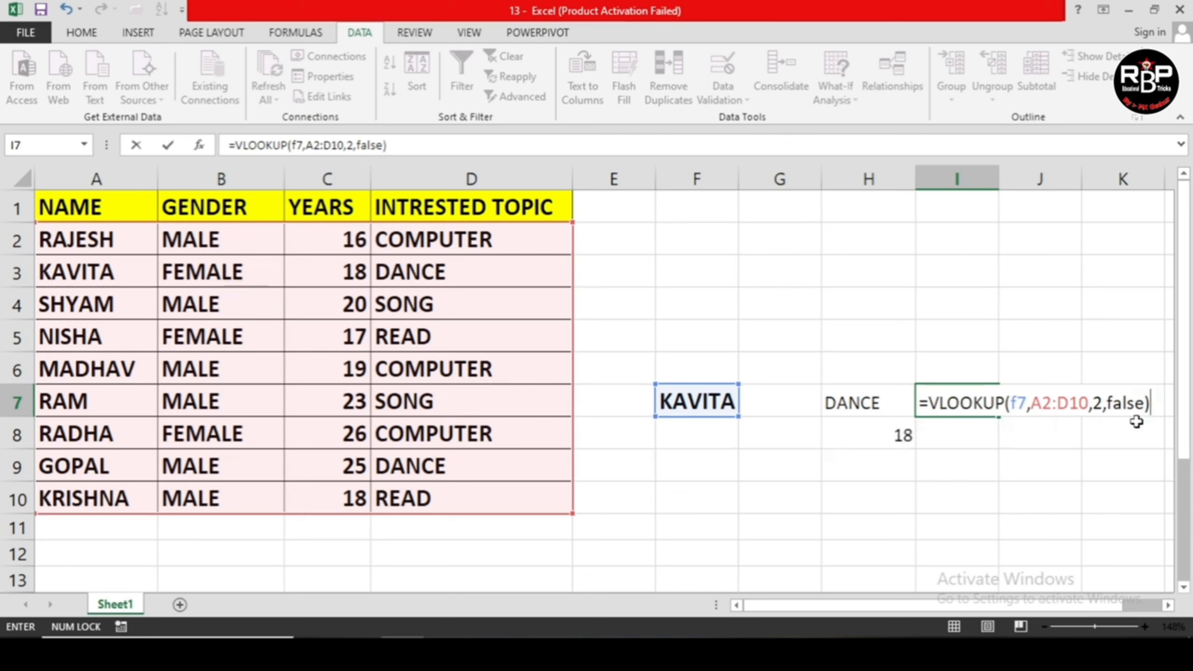
pyautogui.press('Return')
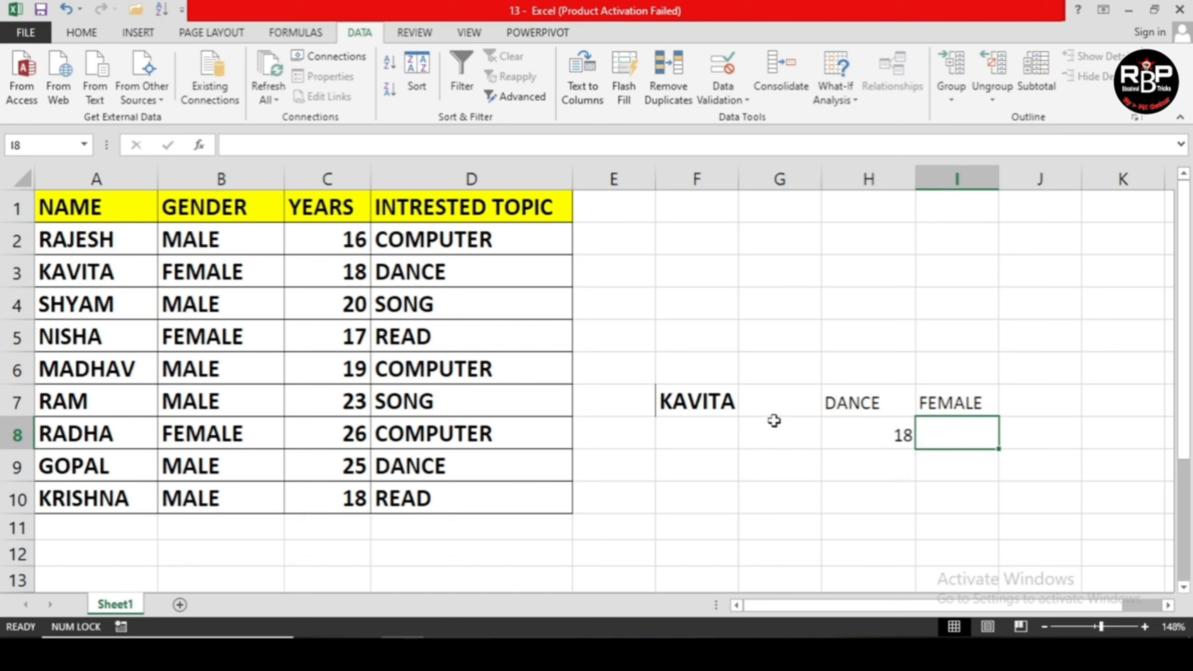
# Step: Choose the name from A4 in F7's dropdown to test the topic, years and gender lookups
pyautogui.click(721, 404)
pyautogui.click(745, 410)
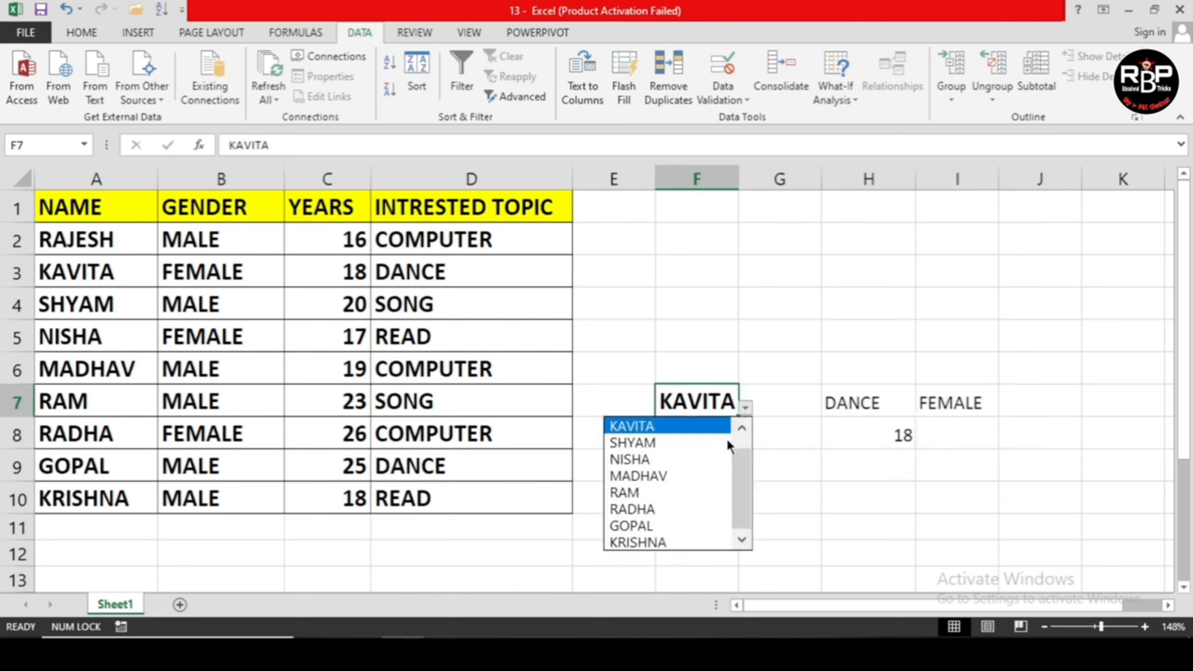
pyautogui.click(691, 442)
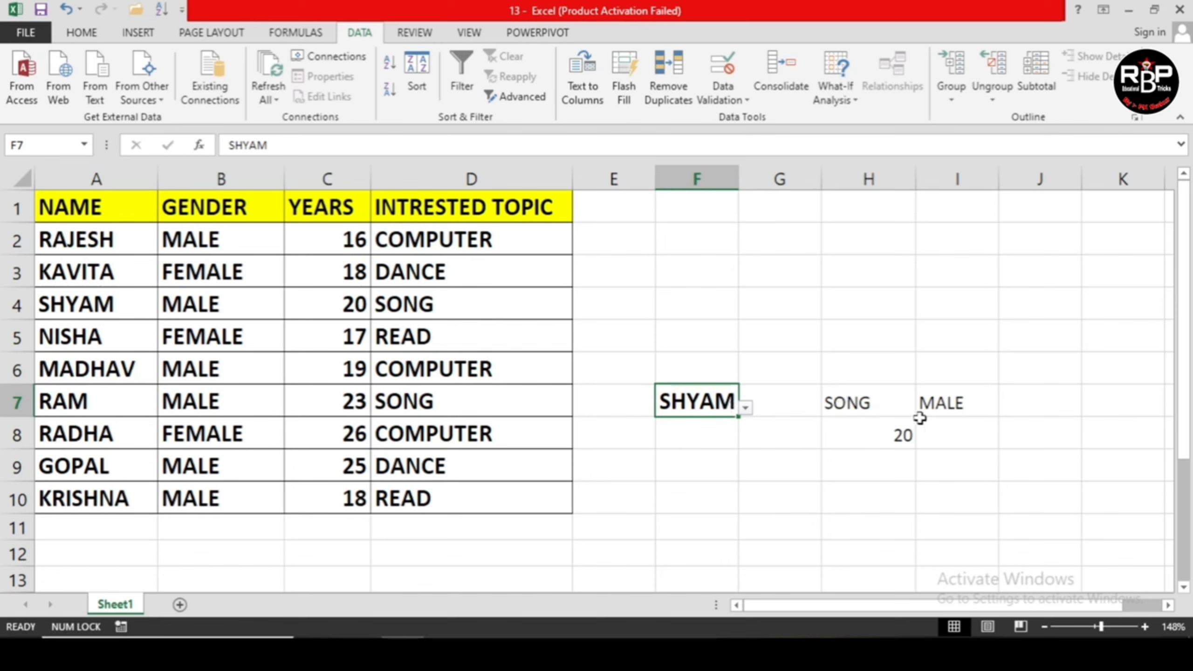
# Step: Move the gender lookup formula from I7 to H9, directly below the years lookup
pyautogui.click(938, 398)
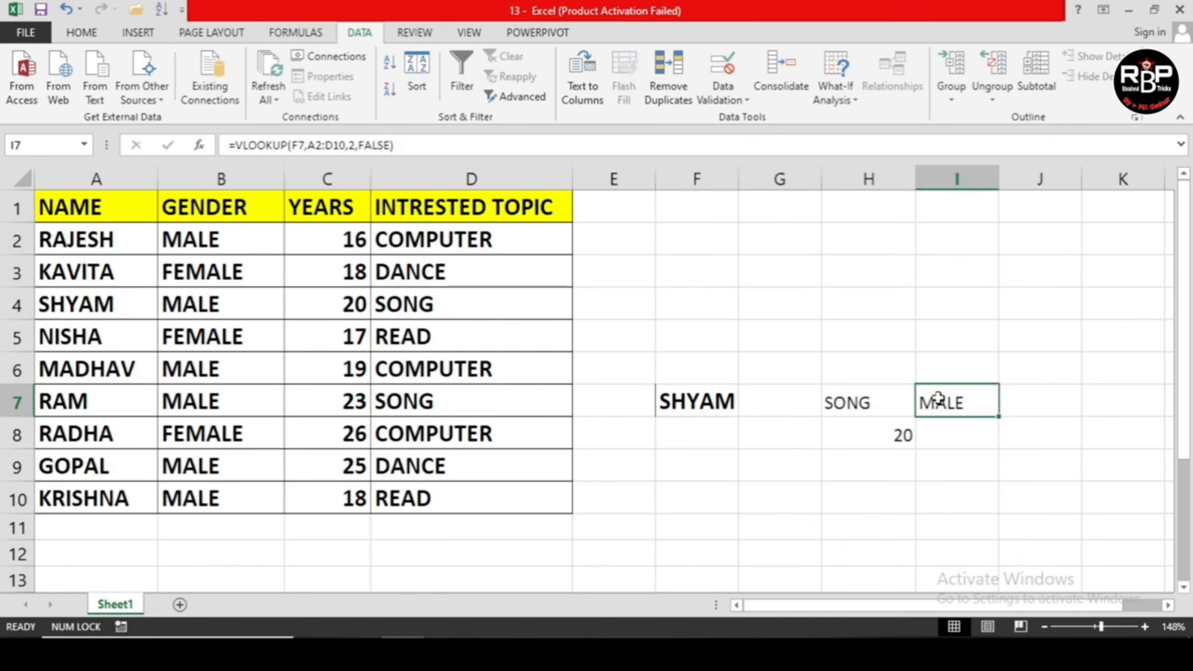
pyautogui.hotkey('ctrl', 'c')
pyautogui.click(880, 460)
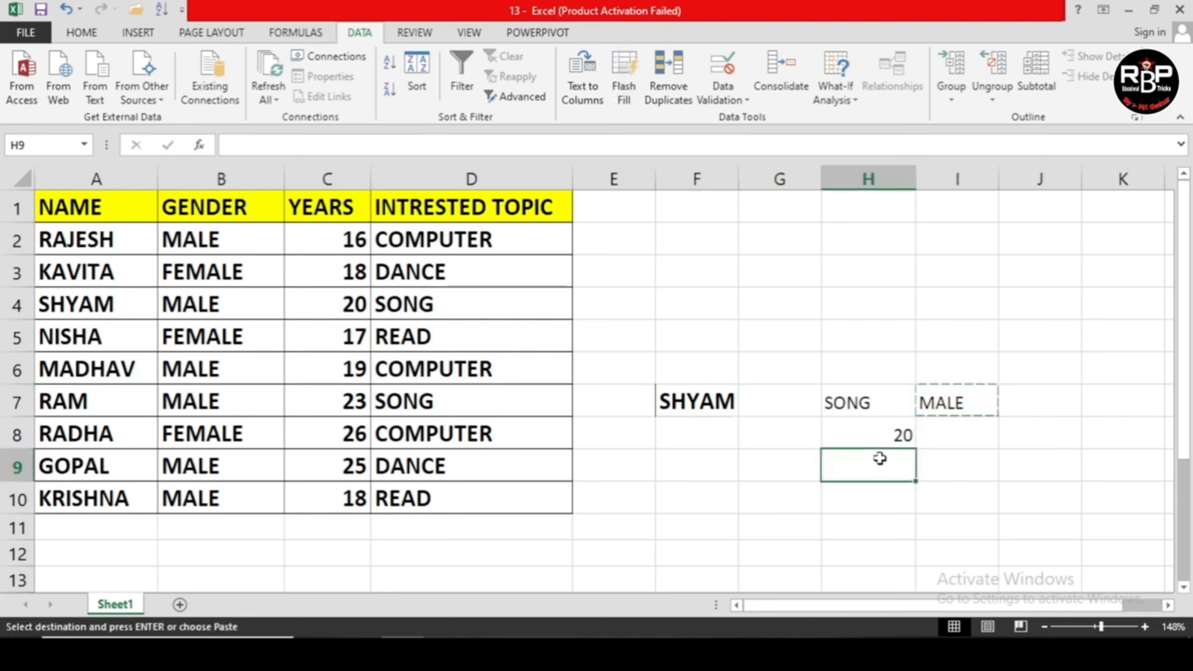
pyautogui.hotkey('ctrl', 'v')
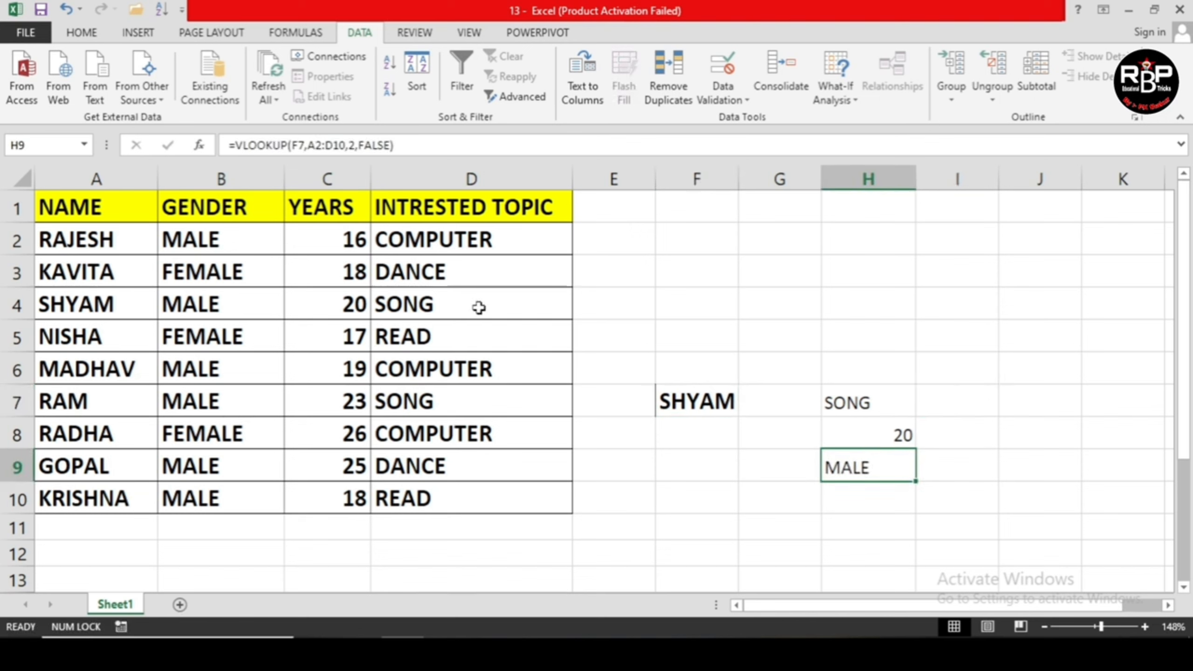
# Step: Choose the name from A8 in F7's dropdown to test the three lookups stacked in H7:H9
pyautogui.click(684, 393)
pyautogui.click(747, 407)
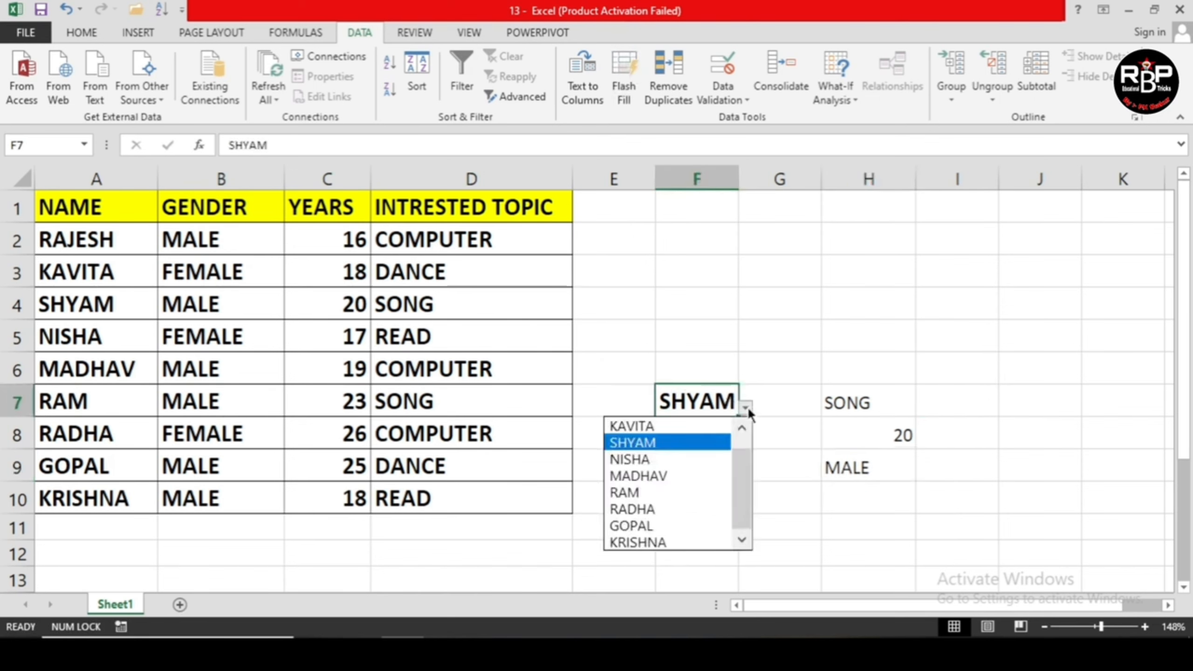
pyautogui.click(690, 502)
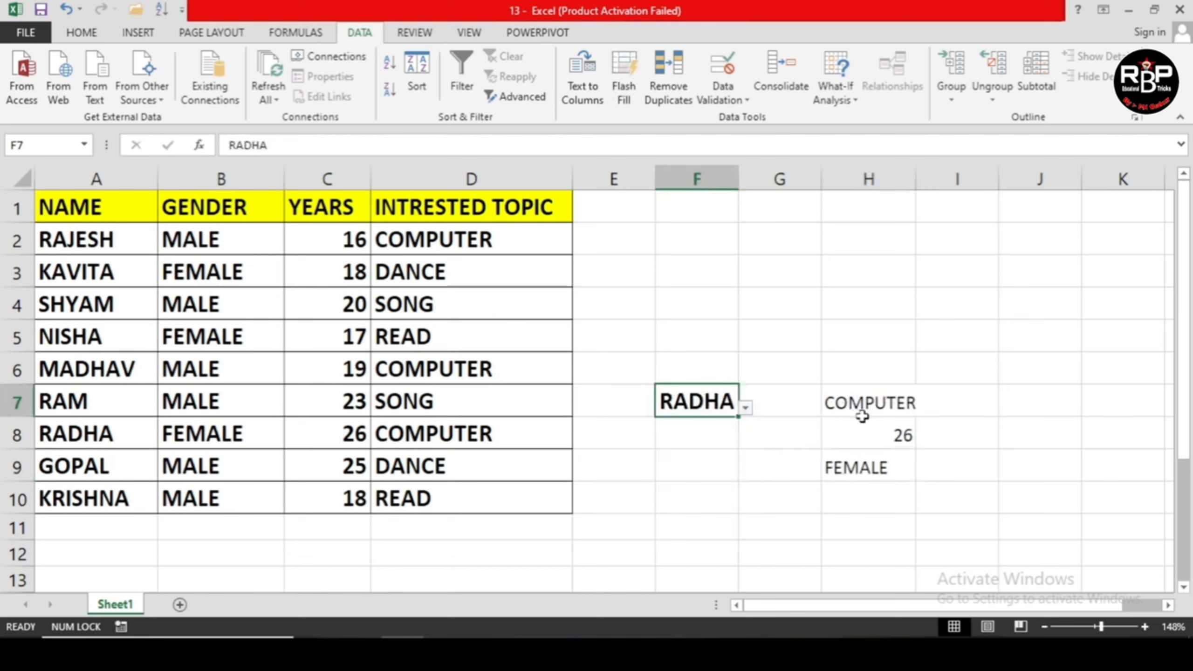